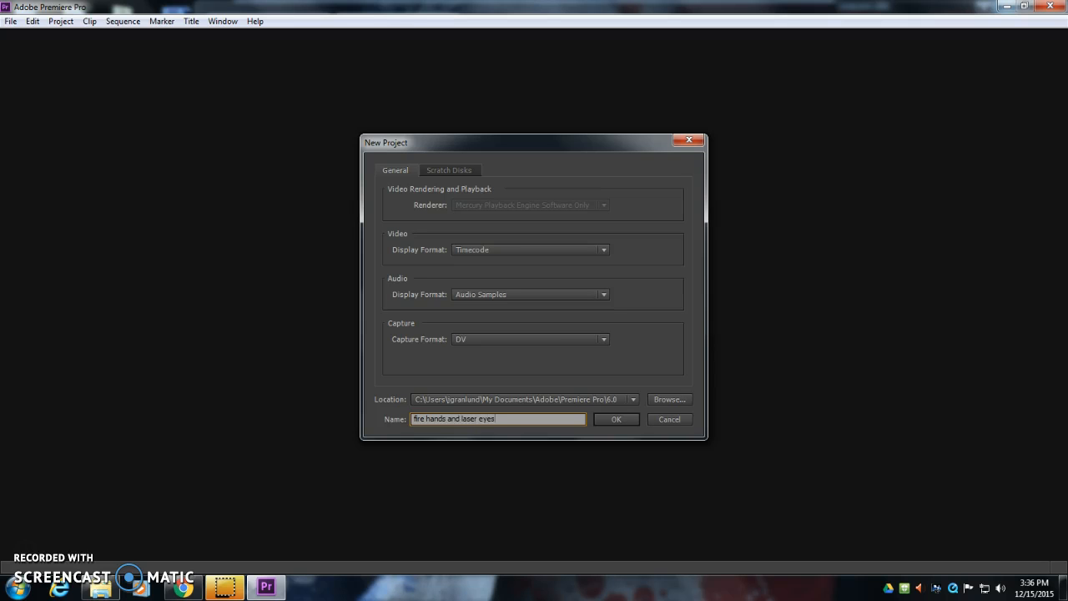
Create the project "fire hands and laser eyes" with a DV - NTSC Widescreen 32kHz sequence named Sequence 01.
left_click(621, 419)
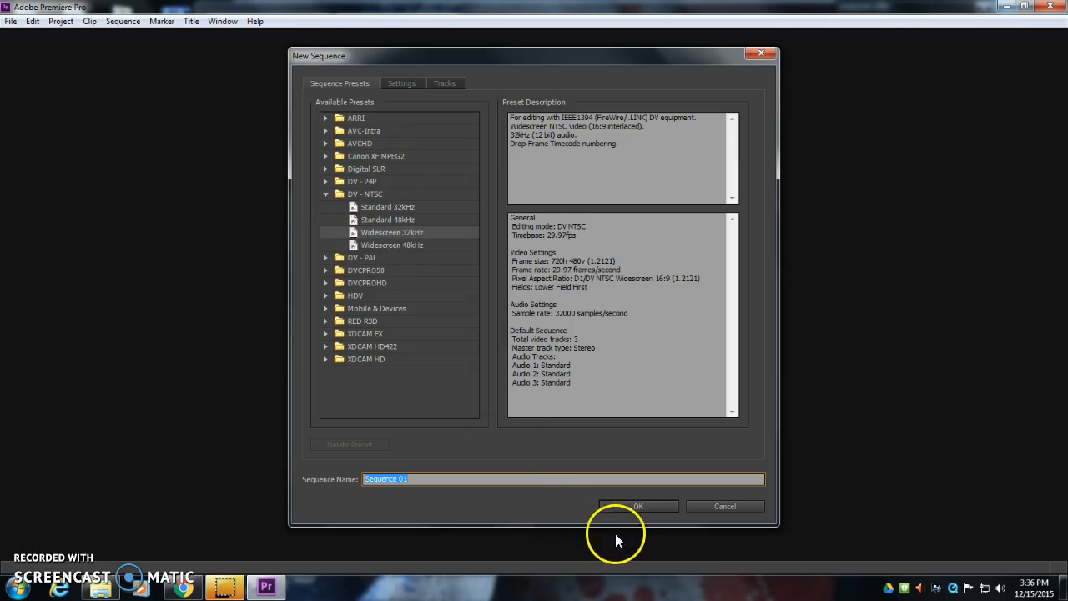
left_click(639, 505)
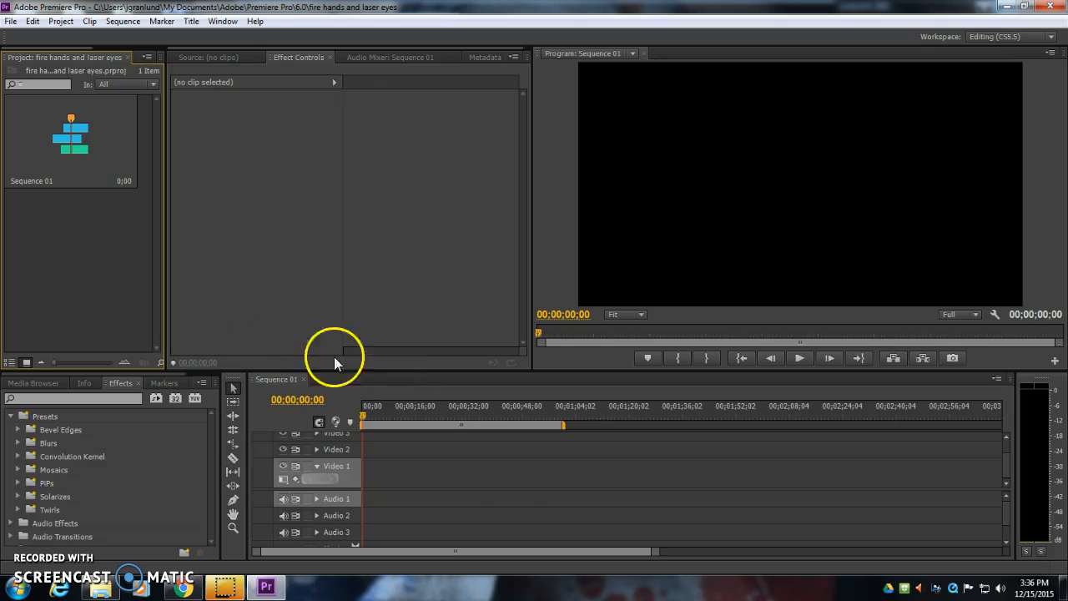
left_click(507, 368)
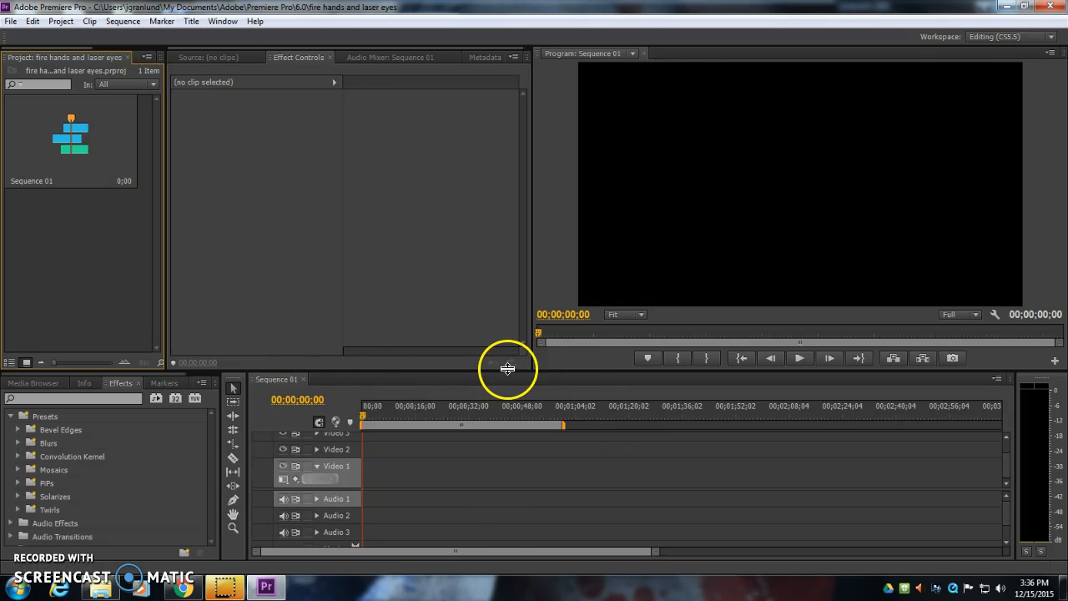
Switch to the file explorer and open AssignmentPickup > Art > Video production pickup on the ths (Z:) network drive.
left_click(1006, 8)
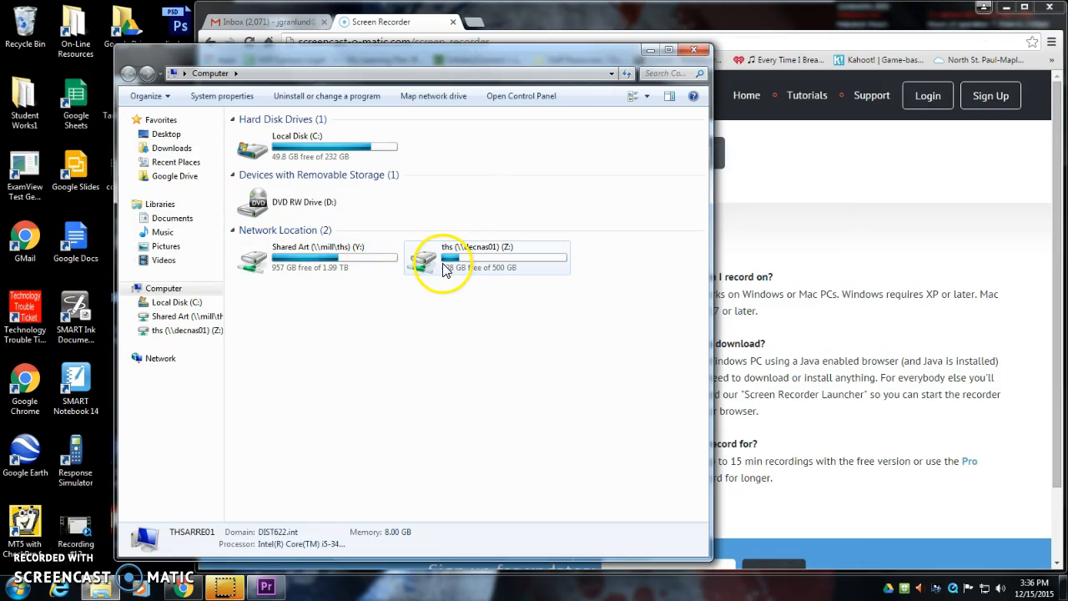
double_click(427, 265)
double_click(250, 176)
double_click(246, 176)
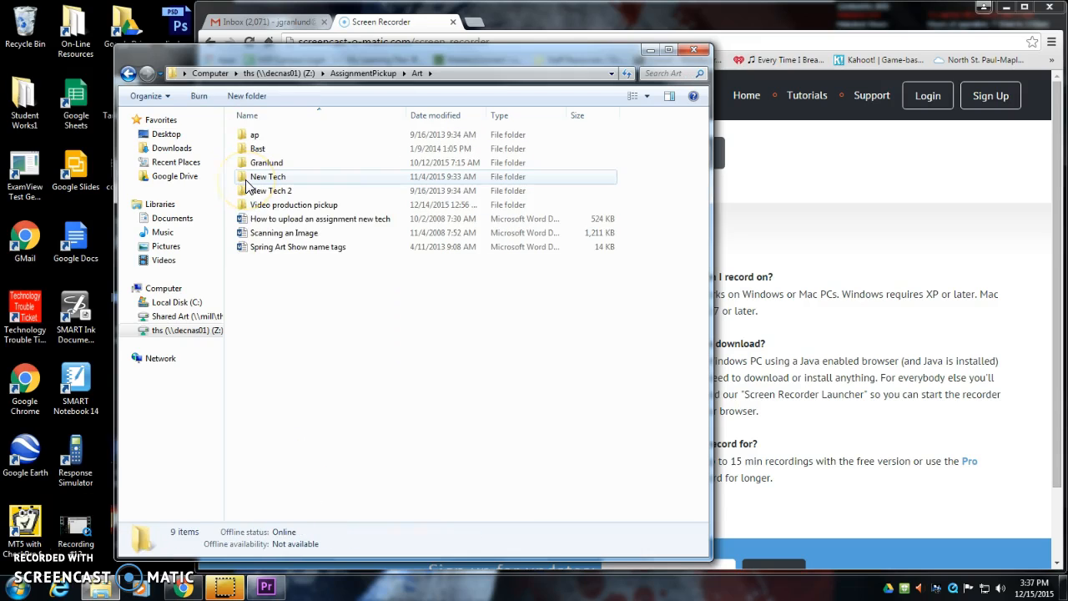
double_click(242, 207)
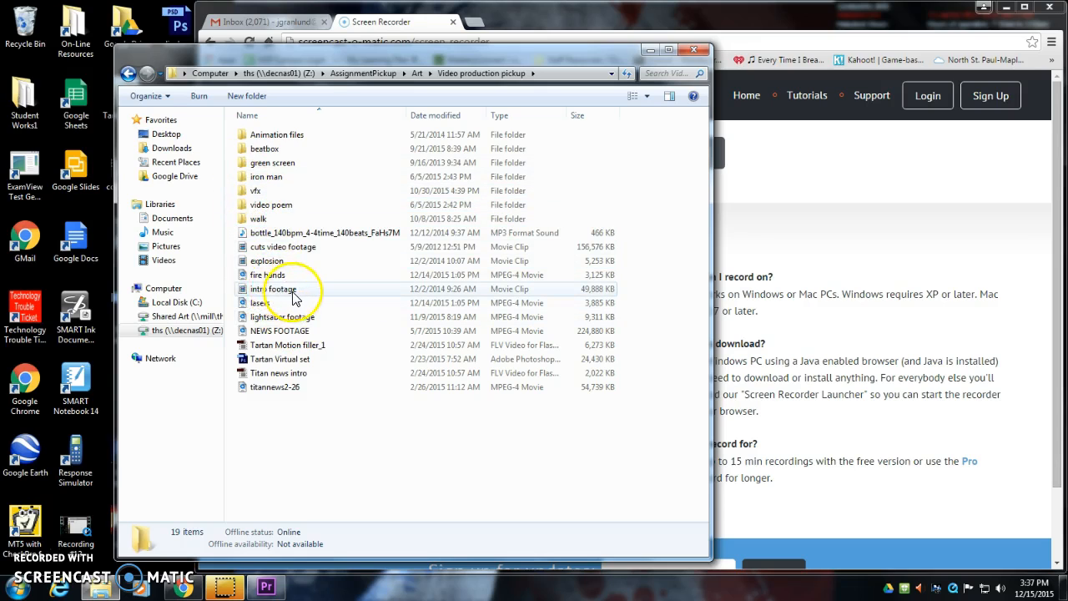
Copy the "fire hands" and "lasers" videos from the Video production pickup folder to an empty area of the desktop.
left_click(271, 304)
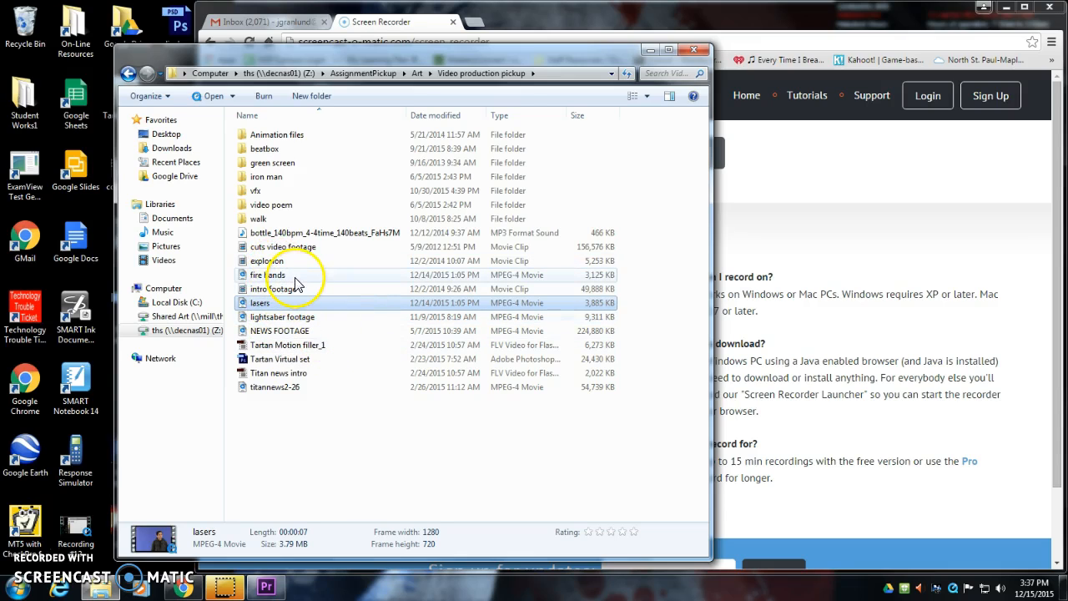
left_click(276, 275, "ctrl")
left_click(1007, 8)
left_click(1007, 8)
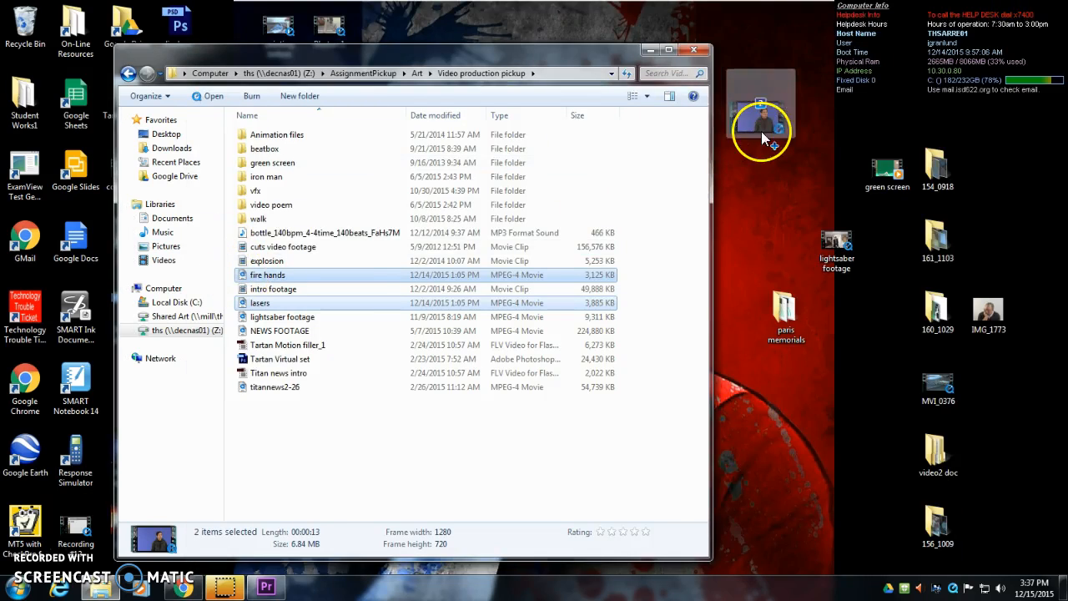
key("ctrl+v")
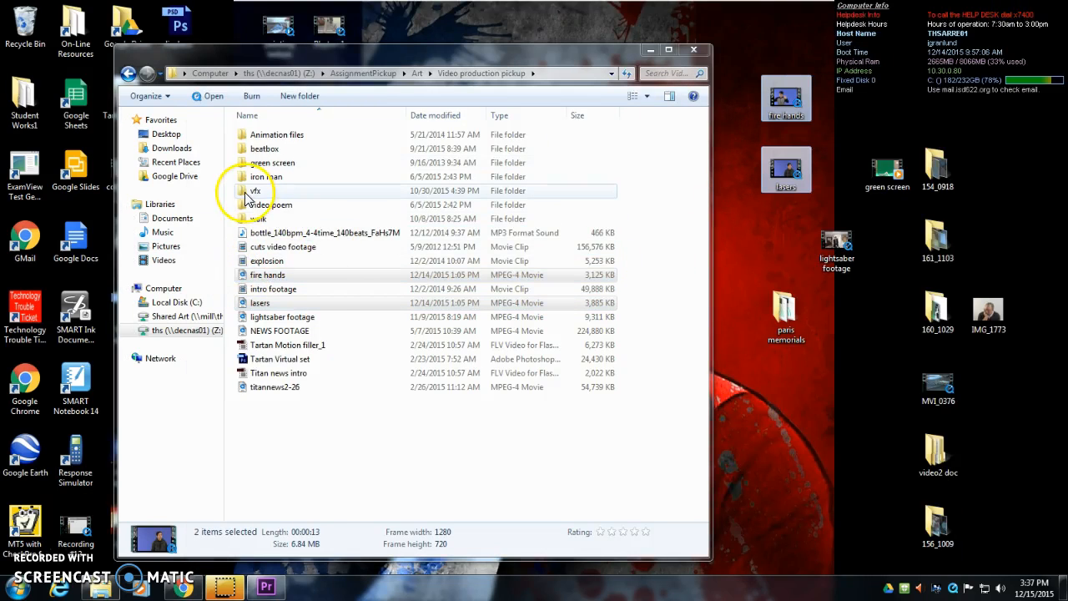
Copy the six FOOTAGECRATE movies, DustPuff1 through SmallFire, from the vfx folder to the desktop and close the folder window.
double_click(242, 192)
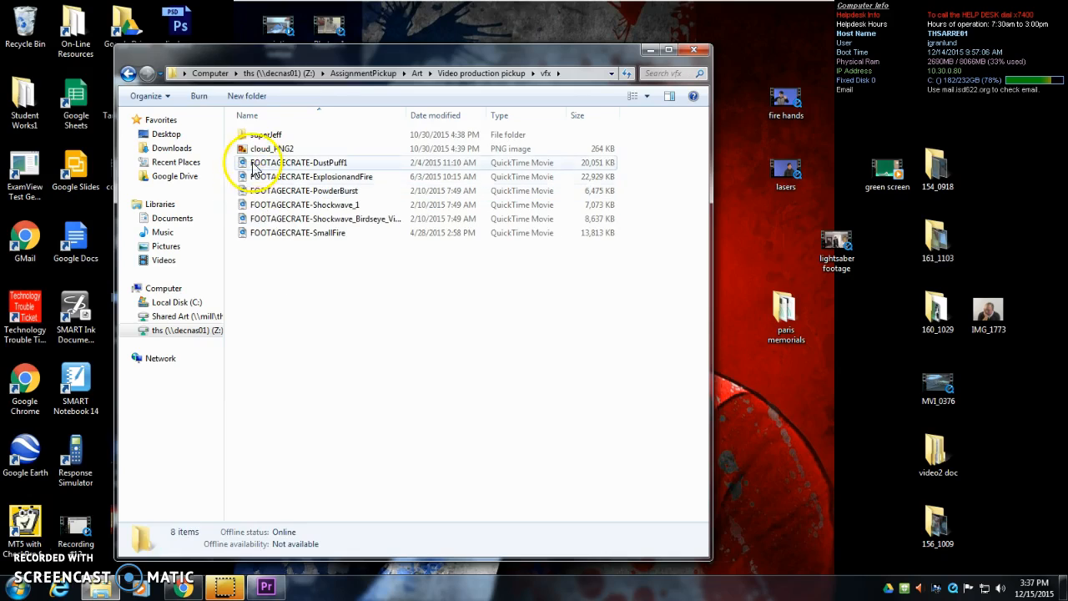
left_click(250, 165)
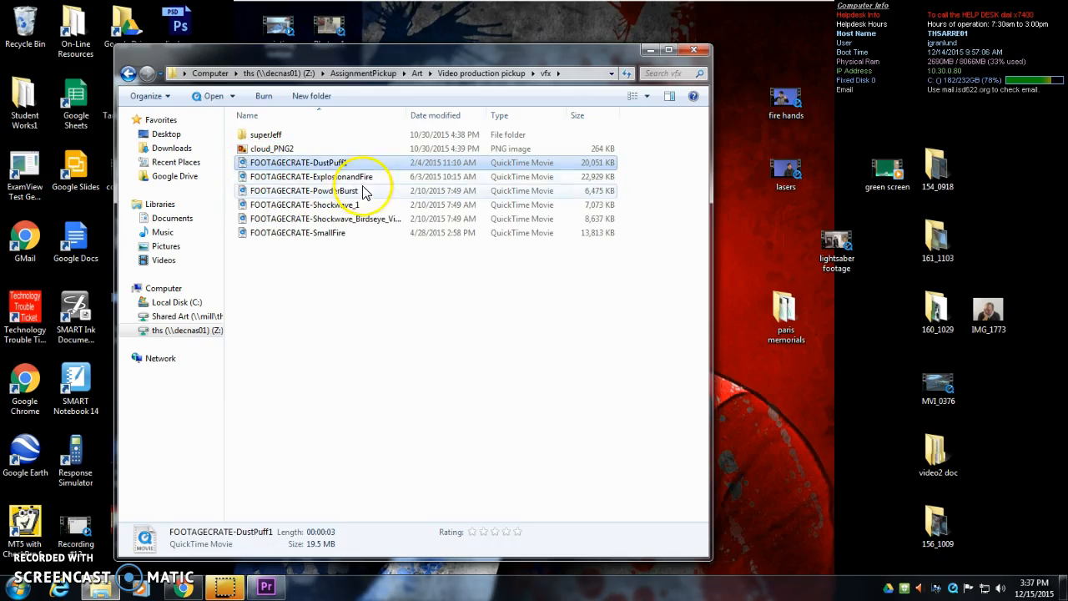
left_click(302, 235, "shift")
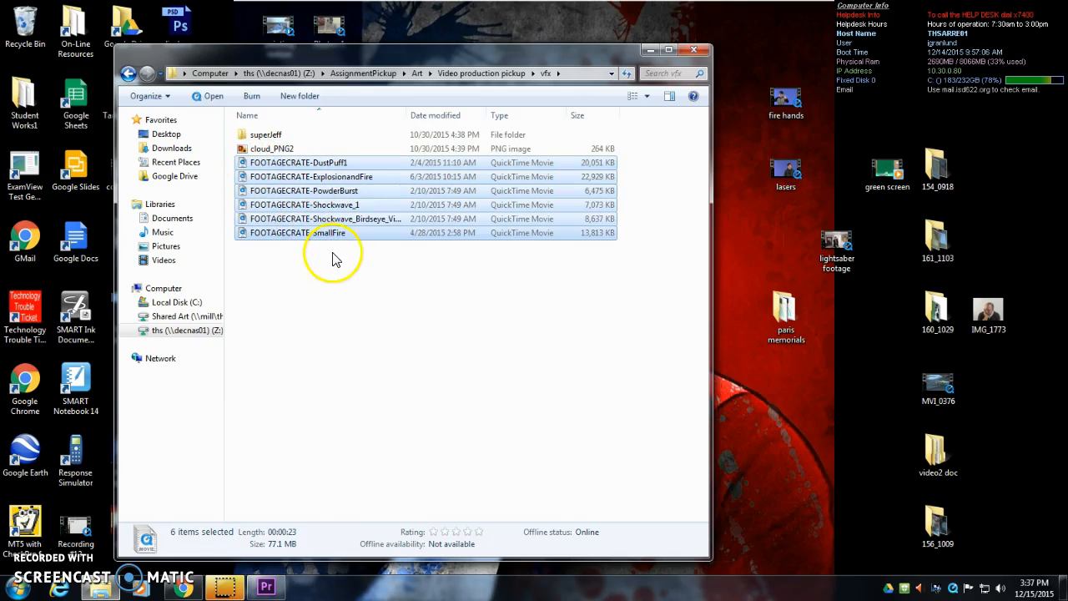
left_click_drag(254, 171, 735, 152)
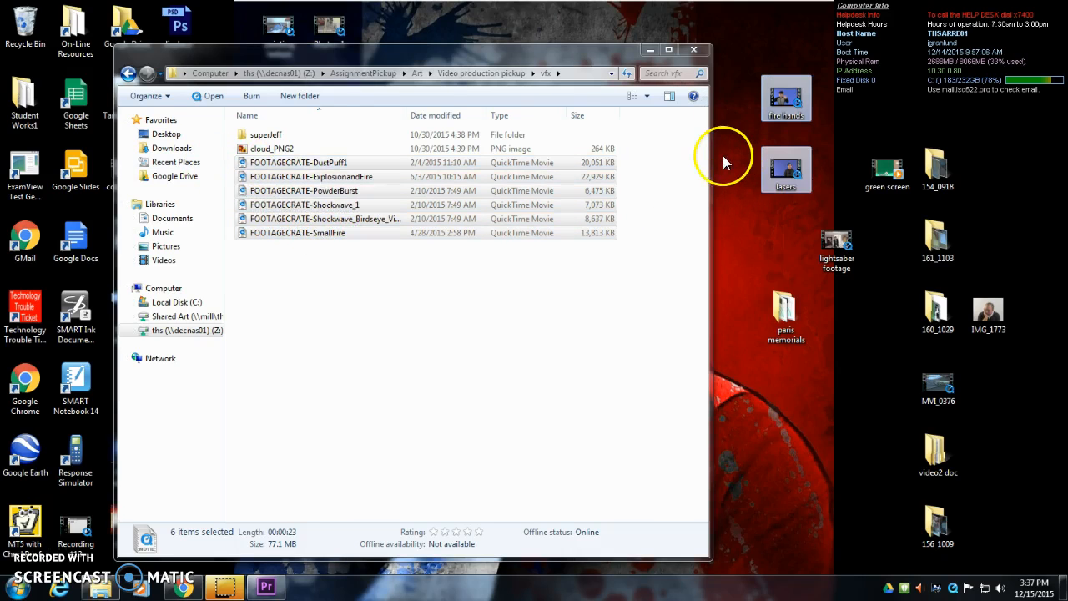
left_click(695, 52)
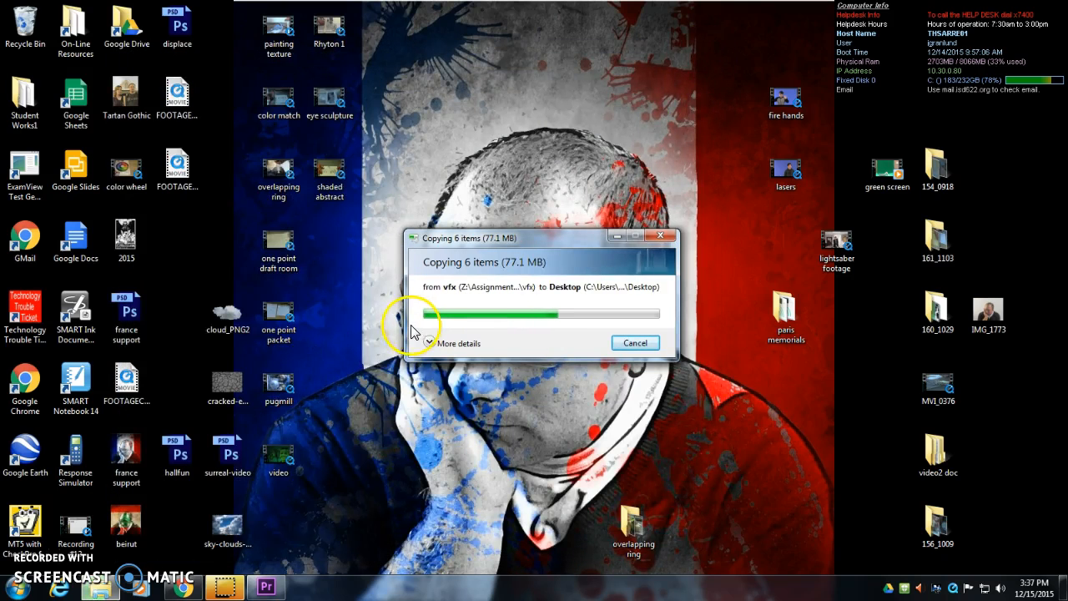
Switch to Premiere Pro and start a media import from the Desktop folder, browsing to the "fire hands" video.
left_click(271, 584)
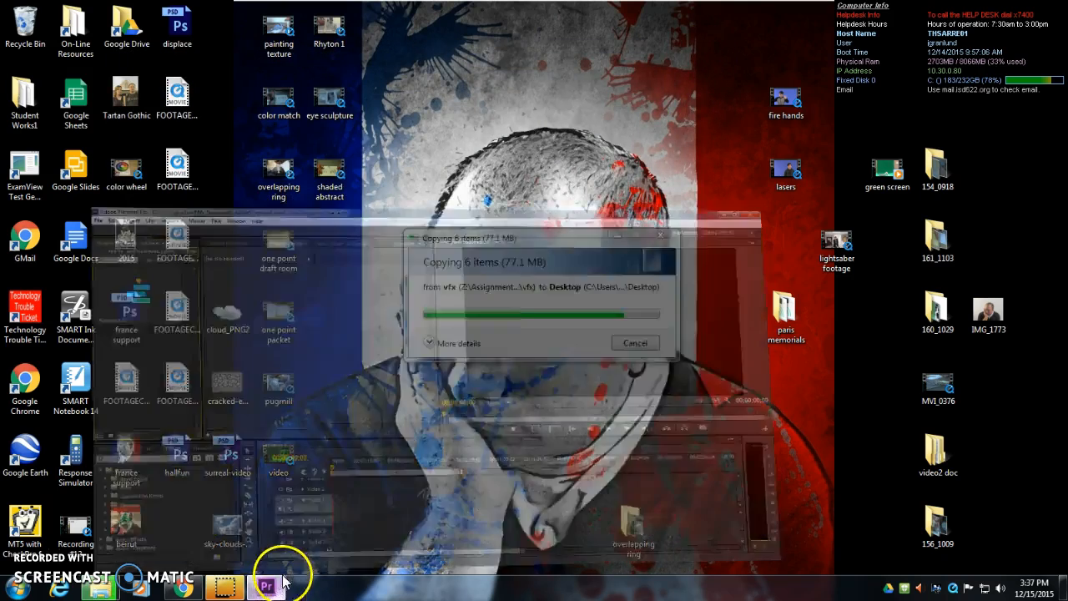
right_click(28, 226)
left_click(81, 292)
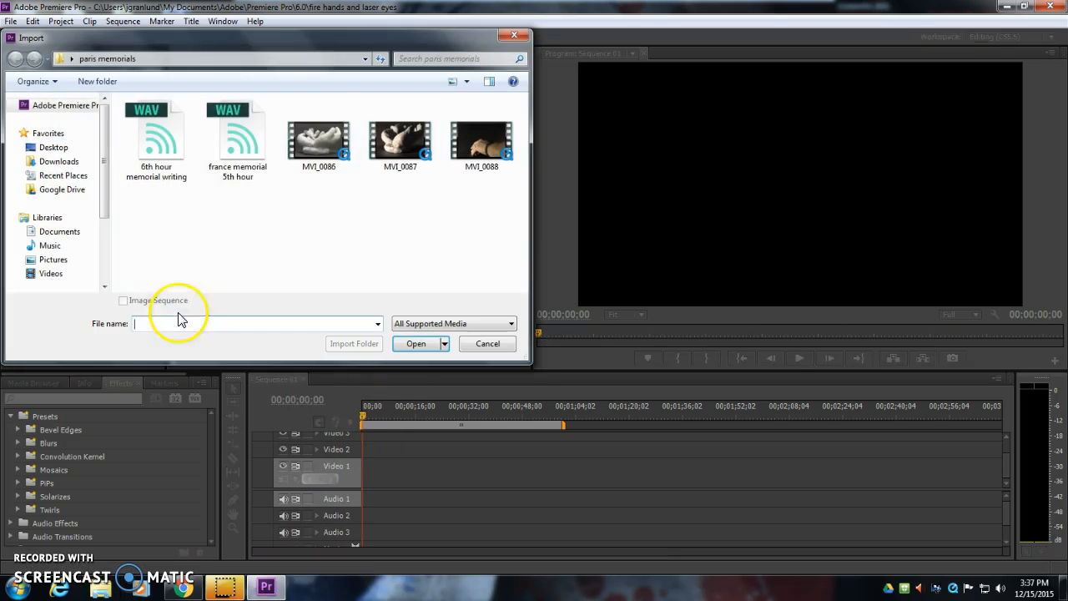
left_click(55, 147)
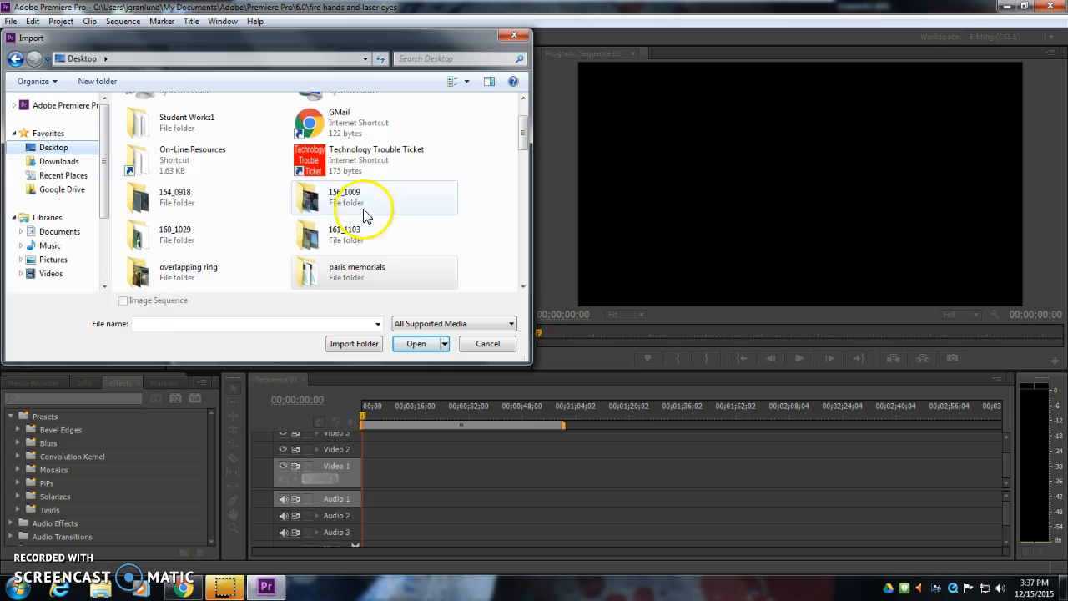
left_click_drag(524, 131, 524, 178)
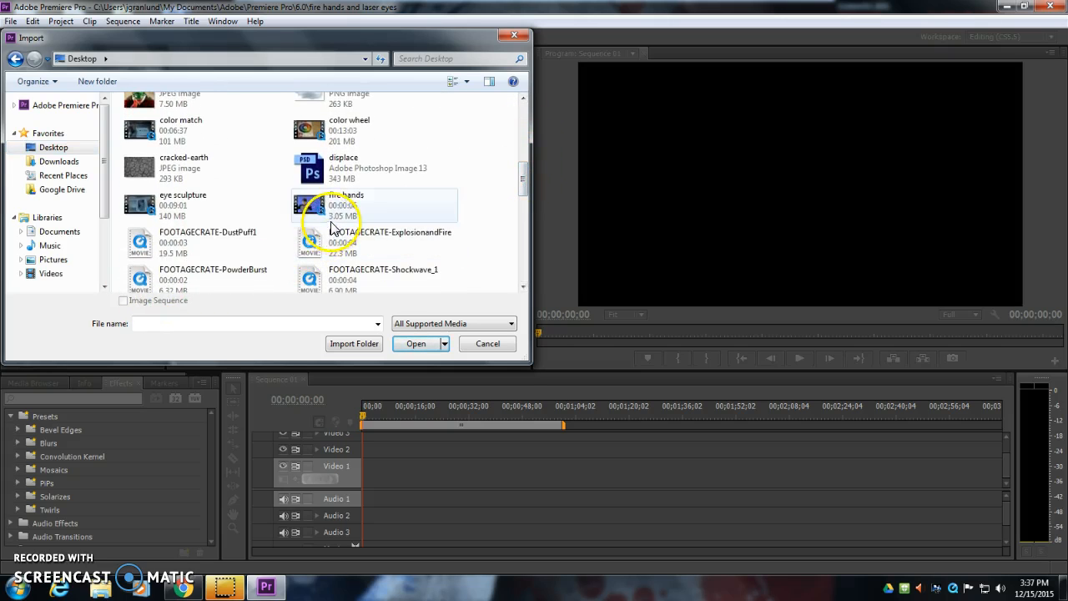
Import the "fire hands" video and the six FOOTAGECRATE movies, DustPuff1 through SmallFire, into the project.
left_click(324, 204)
left_click(324, 278, "shift")
scroll(286, 243, "down", 4)
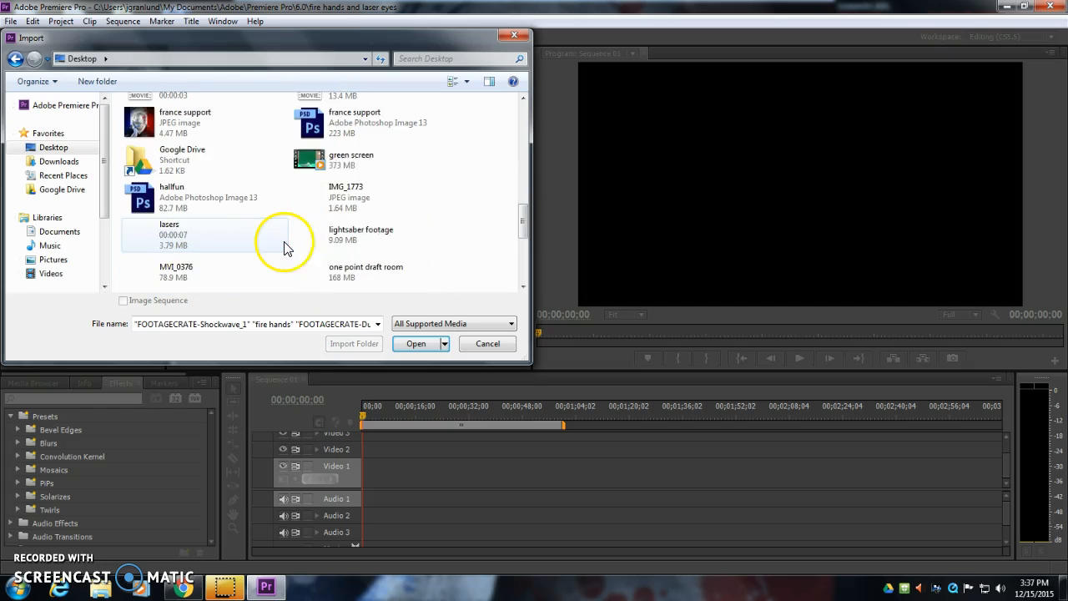
scroll(286, 243, "up", 2)
left_click(214, 189, "shift")
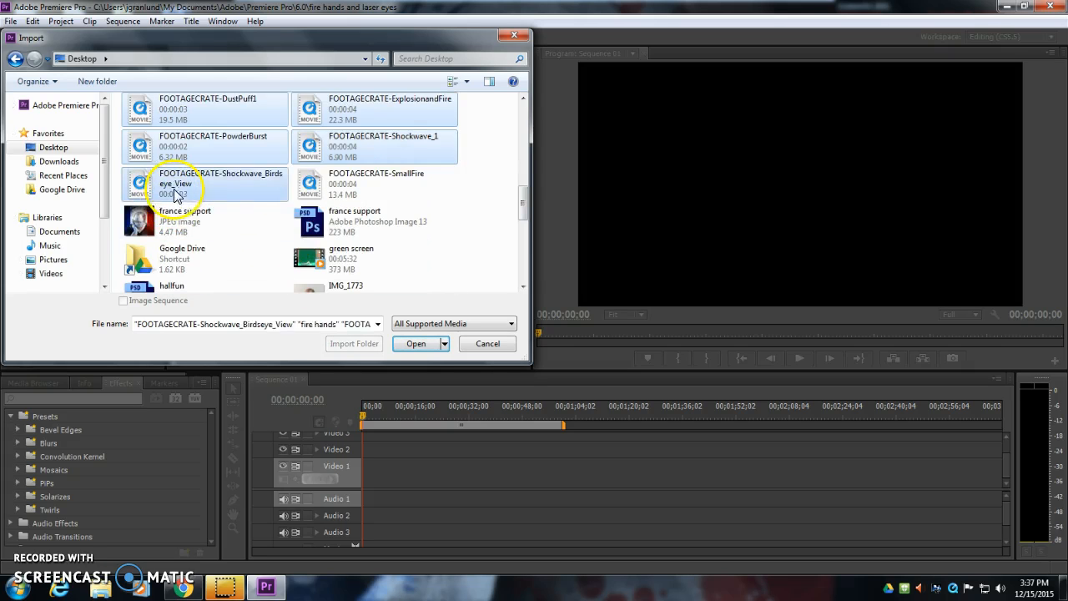
left_click(359, 190, "shift")
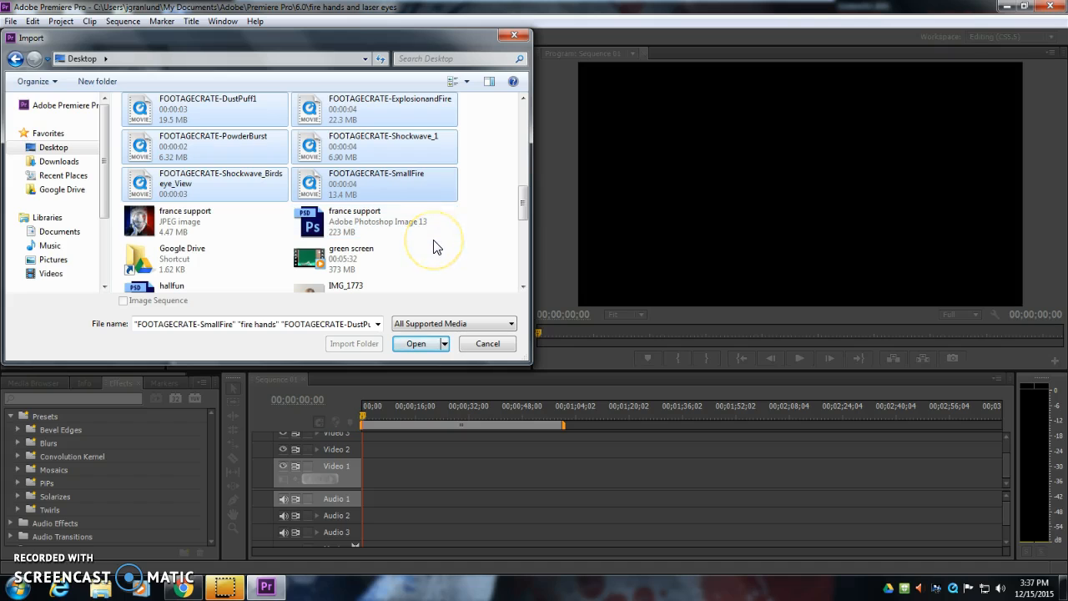
scroll(435, 247, "down", 2)
scroll(433, 245, "down", 5)
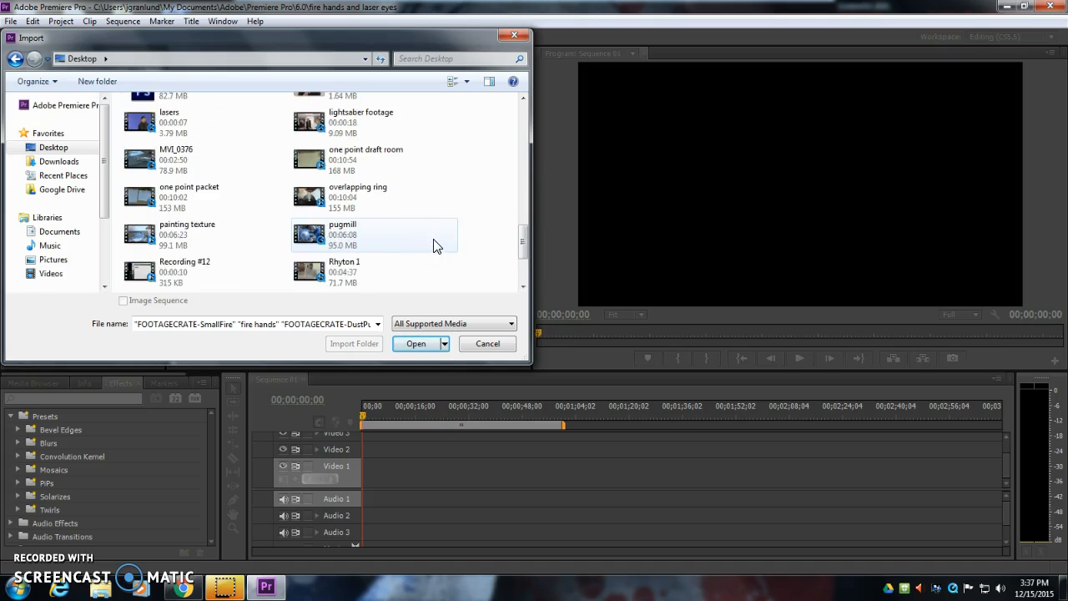
scroll(433, 244, "up", 10)
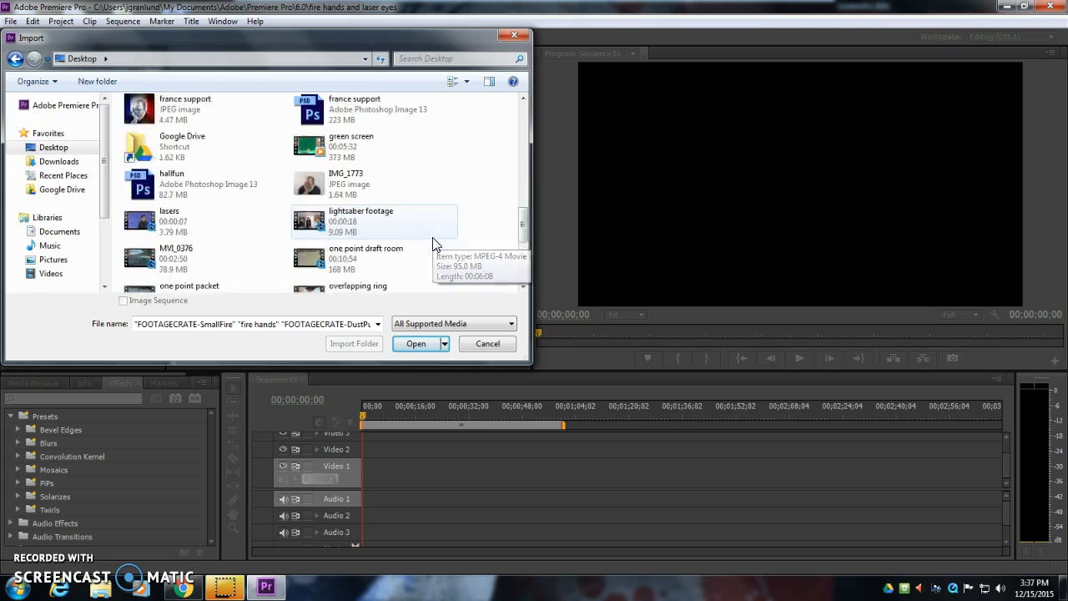
scroll(433, 245, "down", 2)
scroll(434, 244, "down", 5)
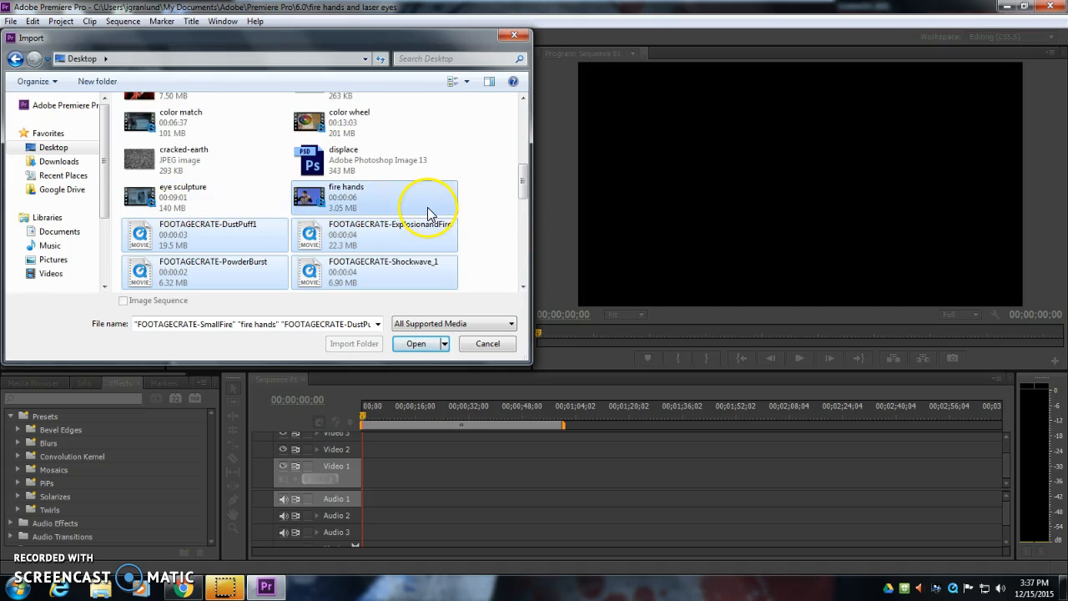
scroll(428, 214, "up", 3)
scroll(428, 214, "down", 6)
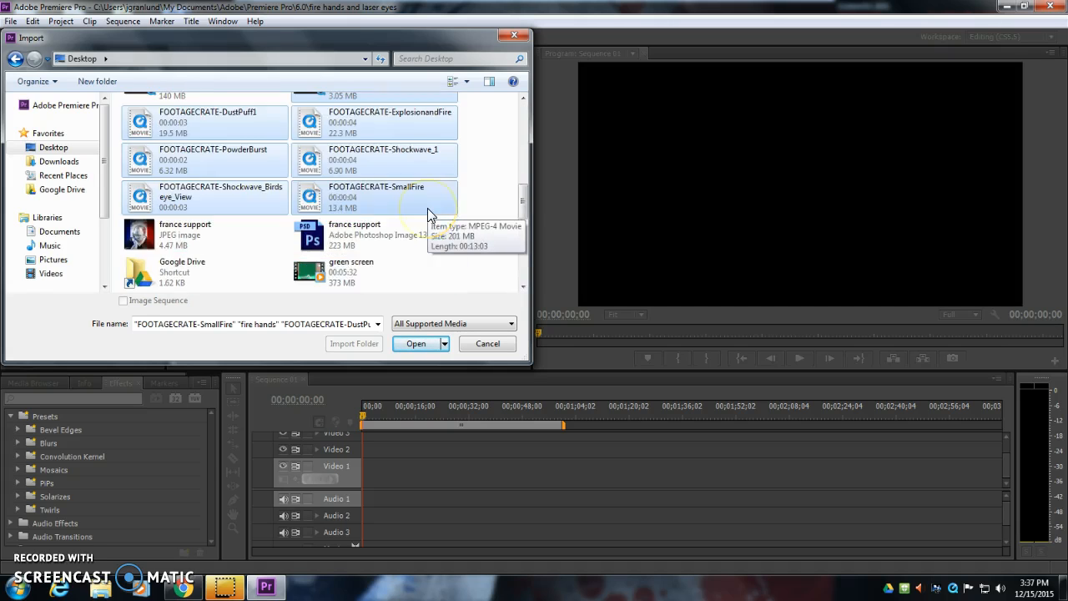
left_click(421, 343)
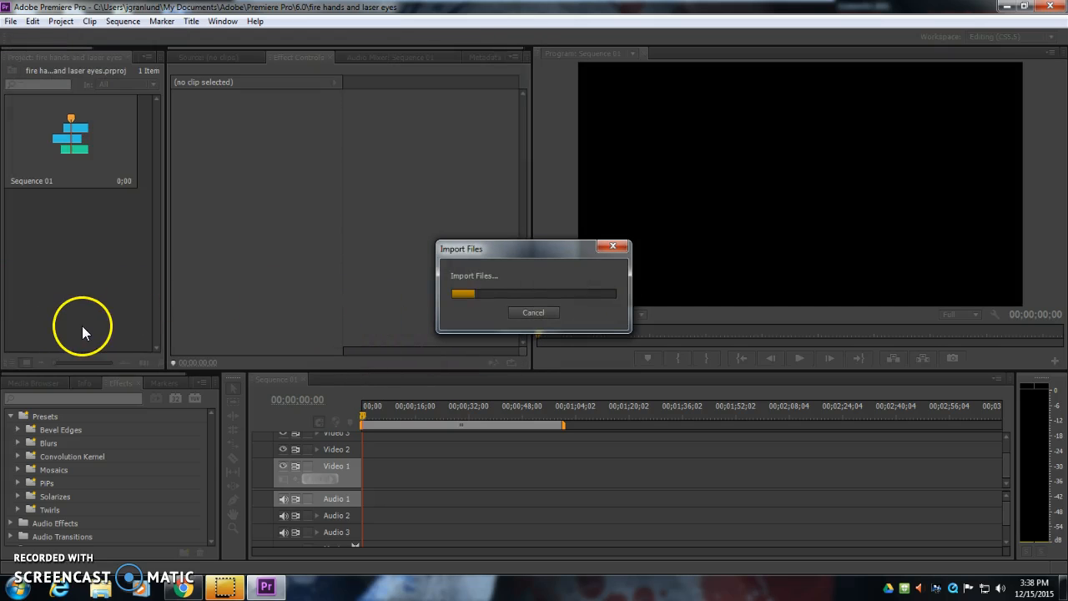
left_click(197, 168)
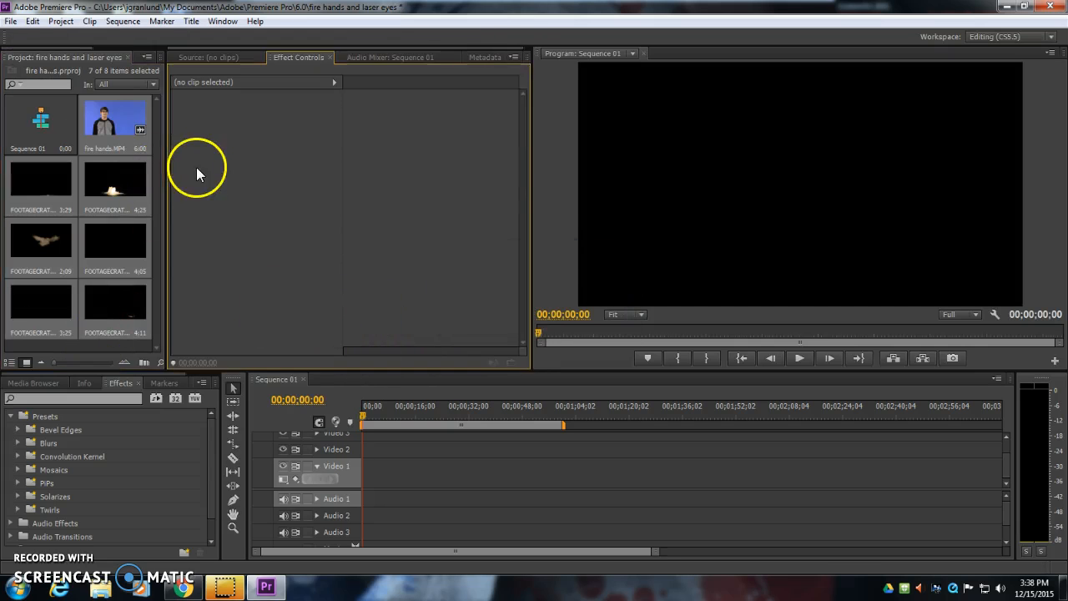
Place fire hands.MP4 at the start of the Video 1 track and change the sequence settings to match the clip.
left_click(113, 115)
left_click_drag(115, 122, 401, 491)
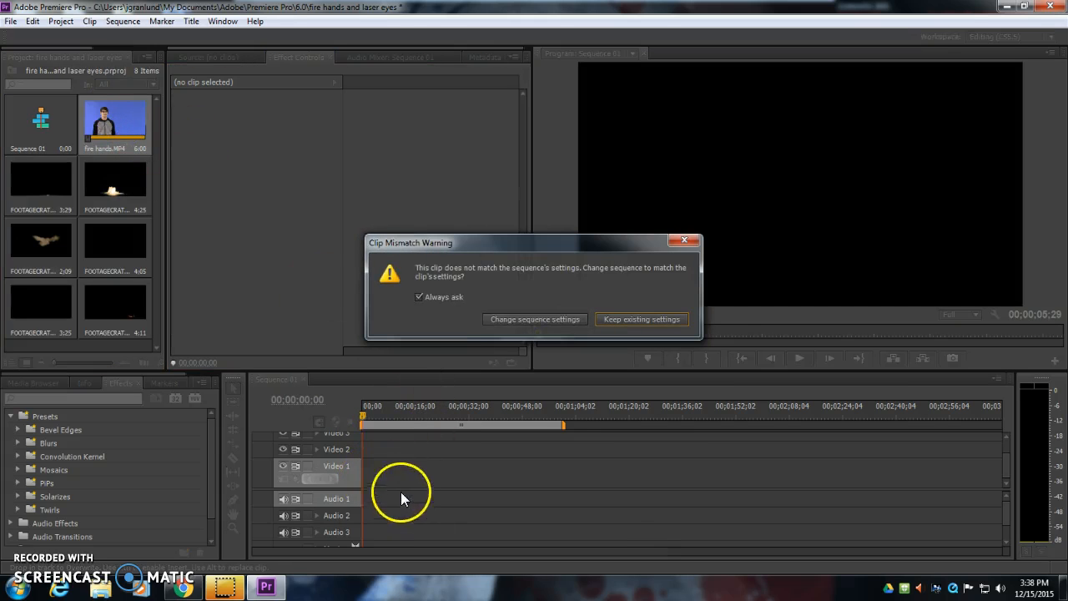
left_click(519, 318)
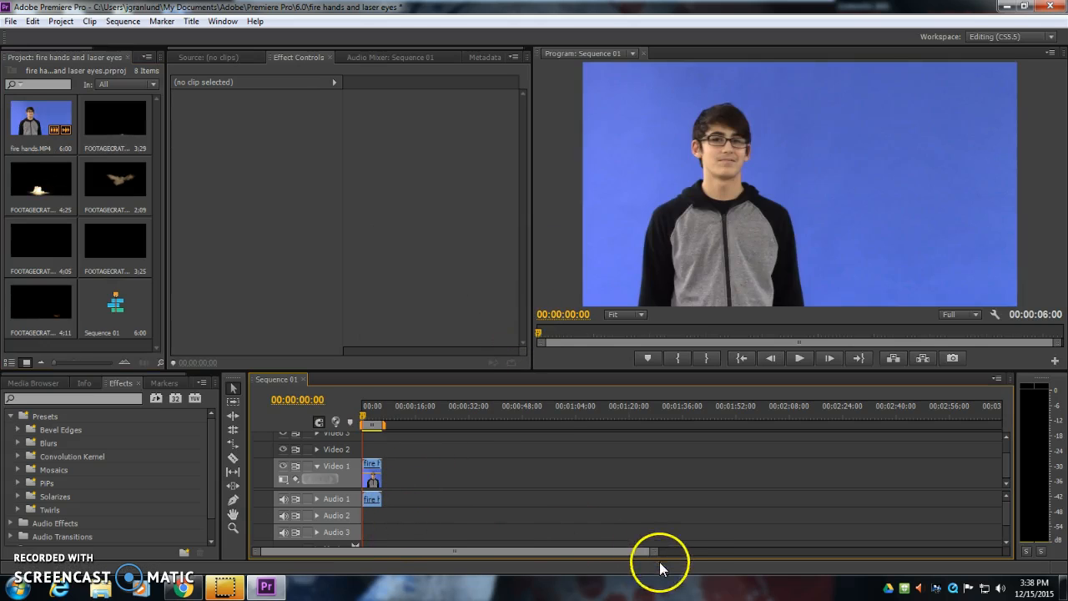
Move the fire hands.MP4 video clip up to the Video 2 track, keeping its start at 00:00.
left_click_drag(650, 554, 520, 554)
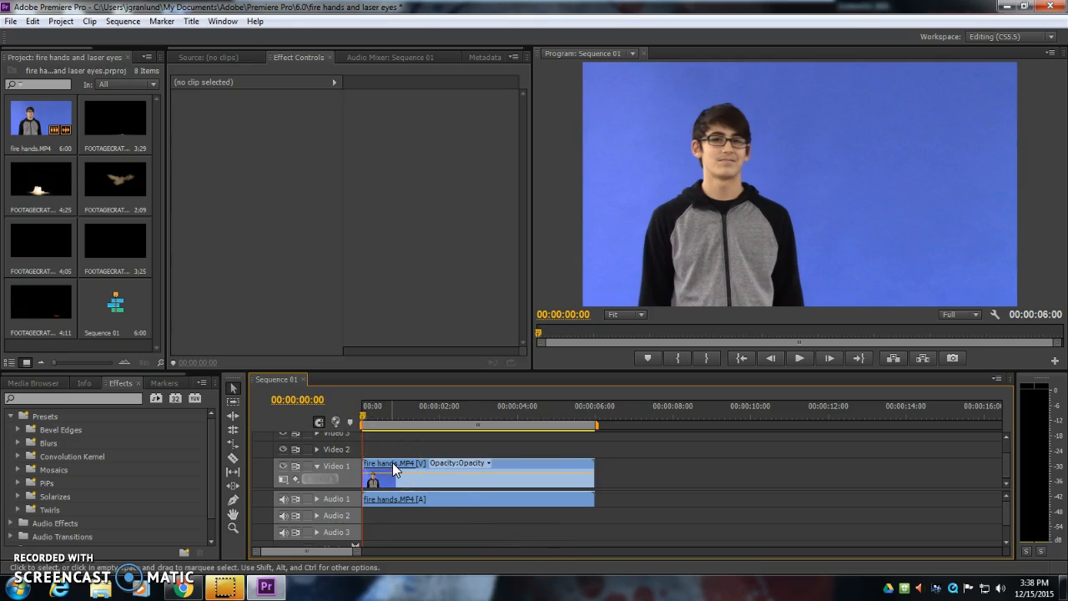
left_click(341, 471)
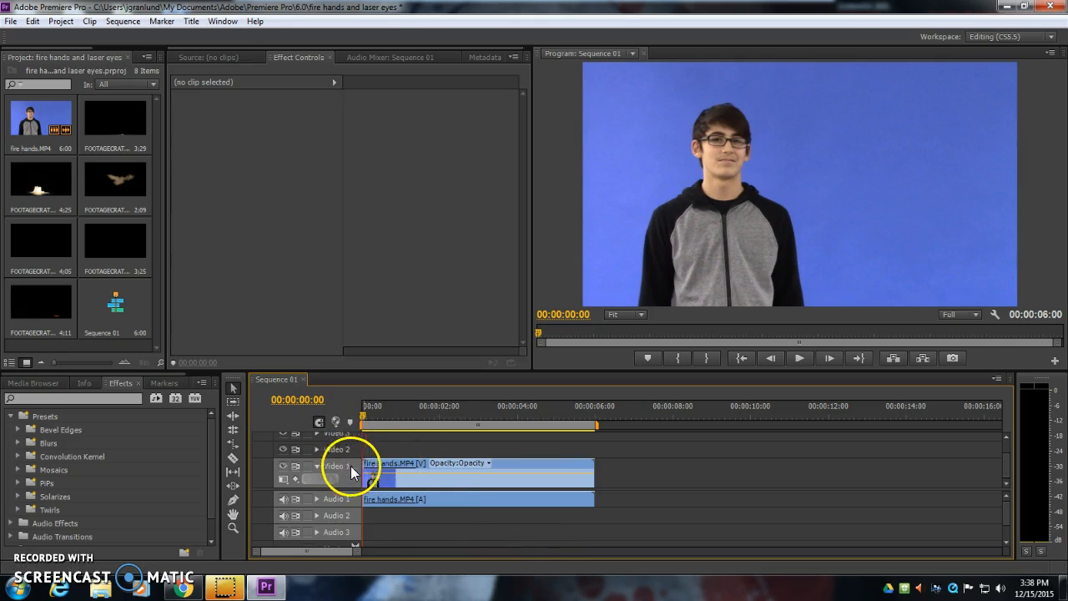
left_click_drag(386, 463, 389, 452)
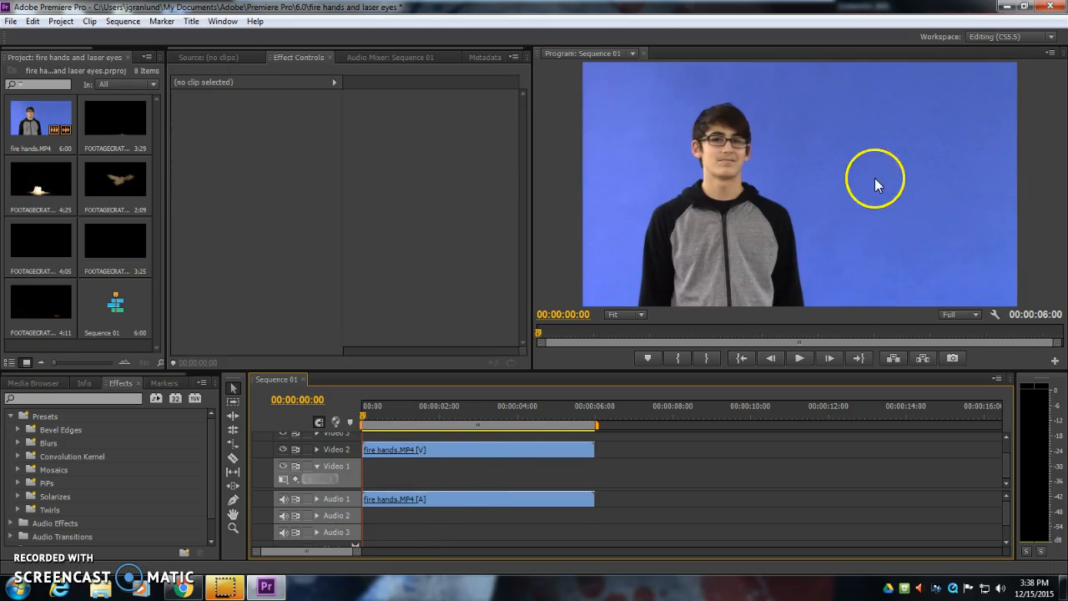
Switch to Chrome, open images.google.com in a new tab and search for "tartan highschool".
left_click(192, 592)
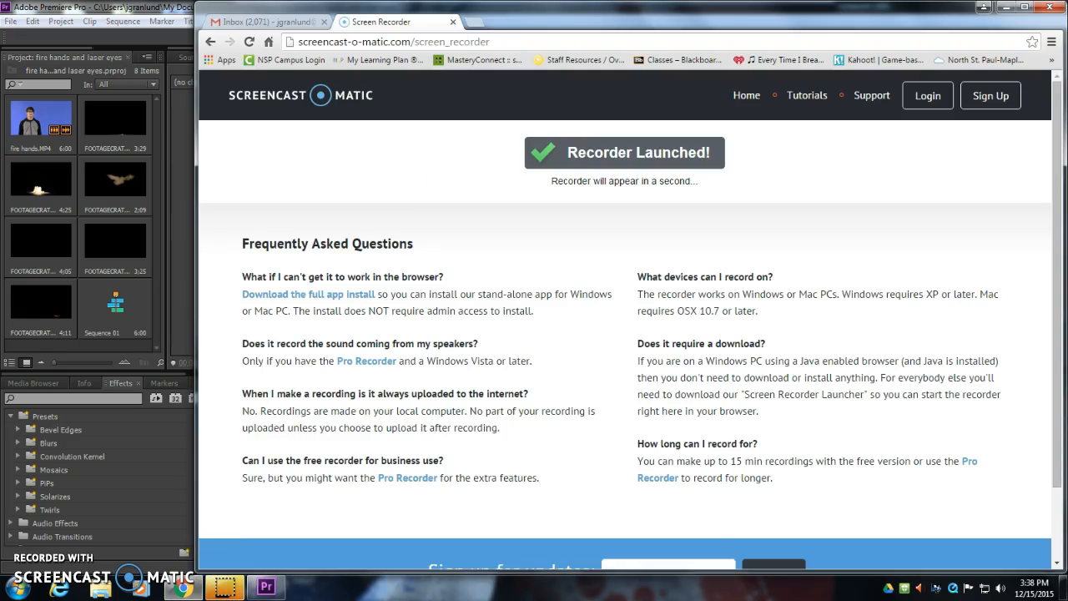
left_click(472, 24)
type("images.google.com")
key("Return")
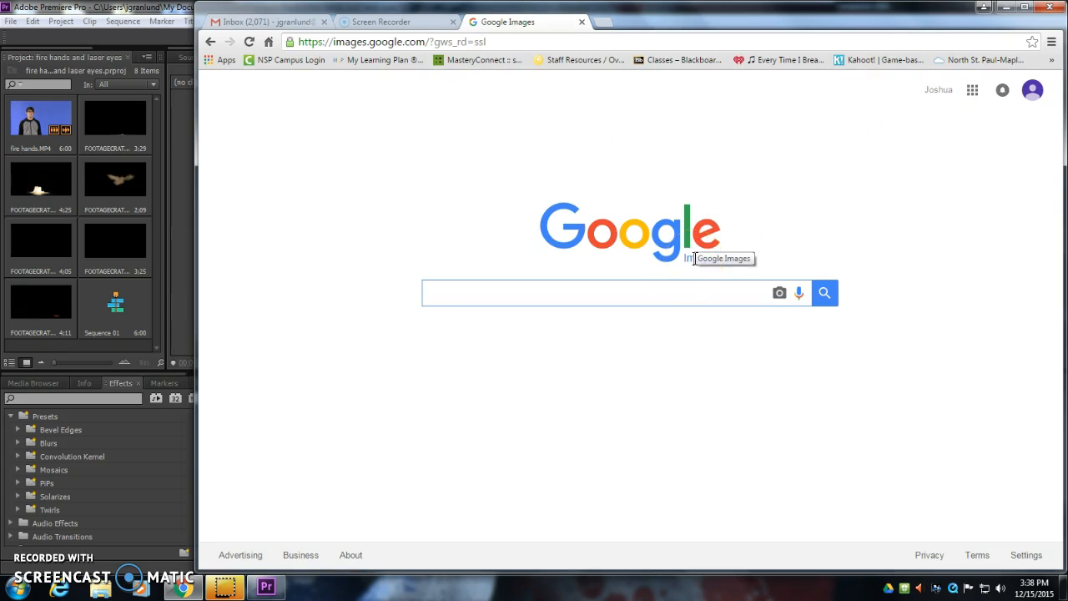
type("tartan hig")
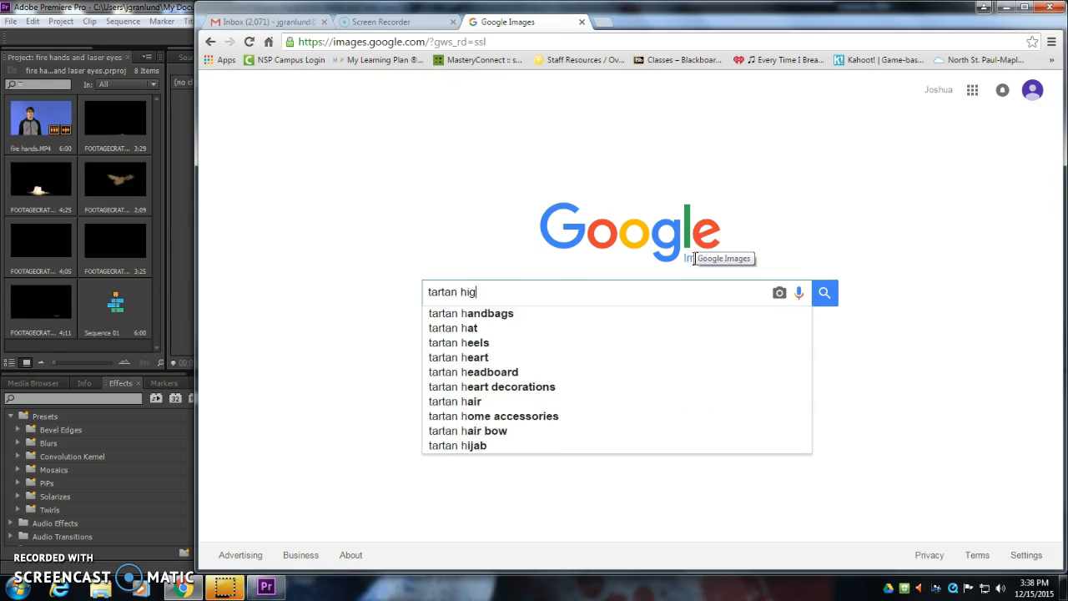
type("hschool")
key("Return")
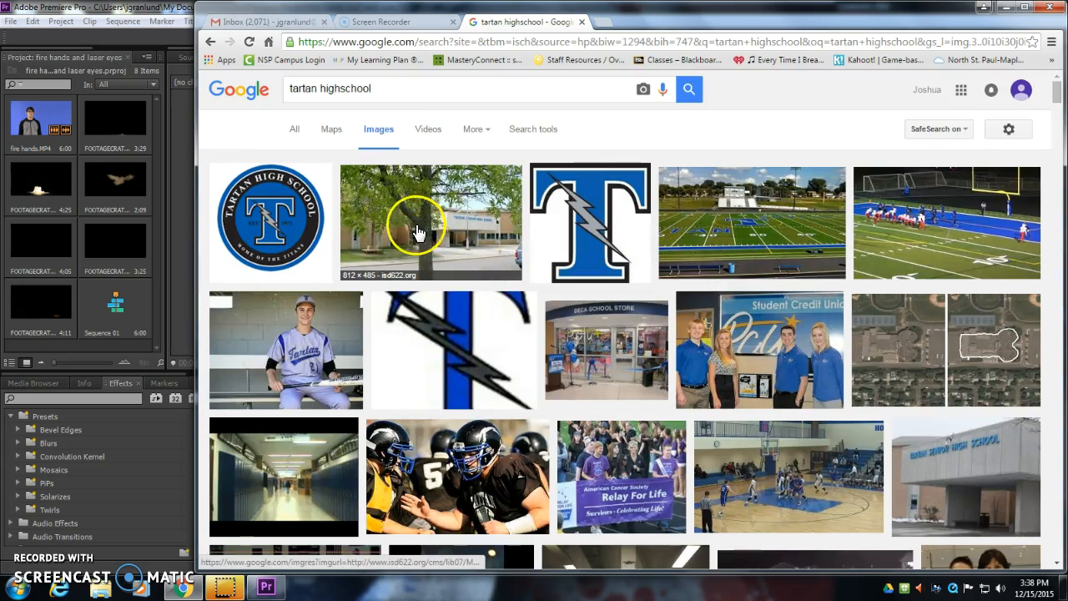
Save the Tartan Senior High School building photo with the tree to the Desktop as the JPEG image Tartan_newW.
scroll(801, 242, "down", 1)
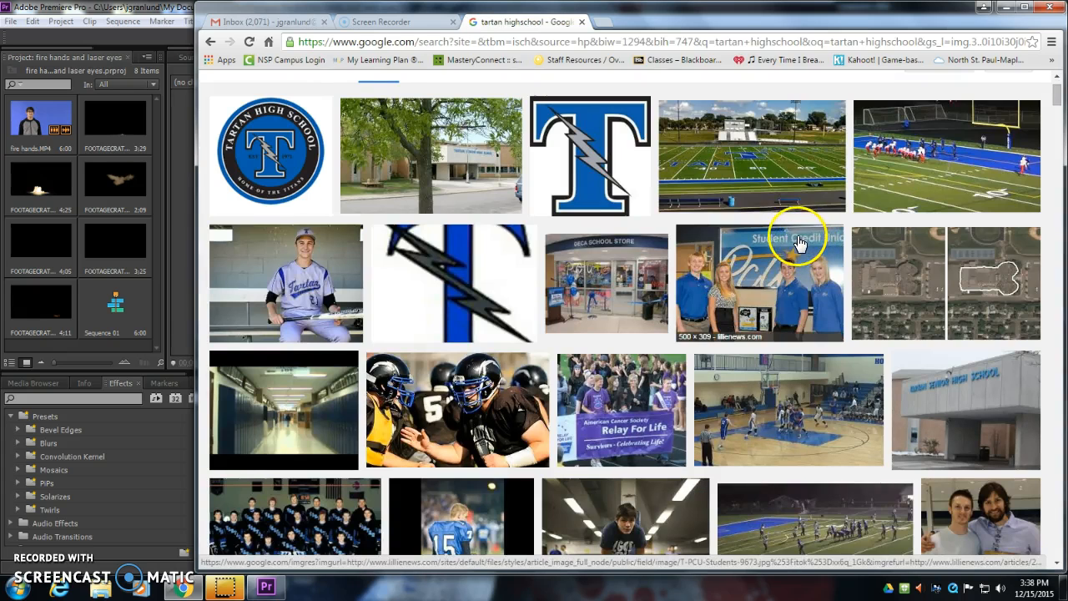
scroll(801, 242, "up", 1)
left_click(480, 216)
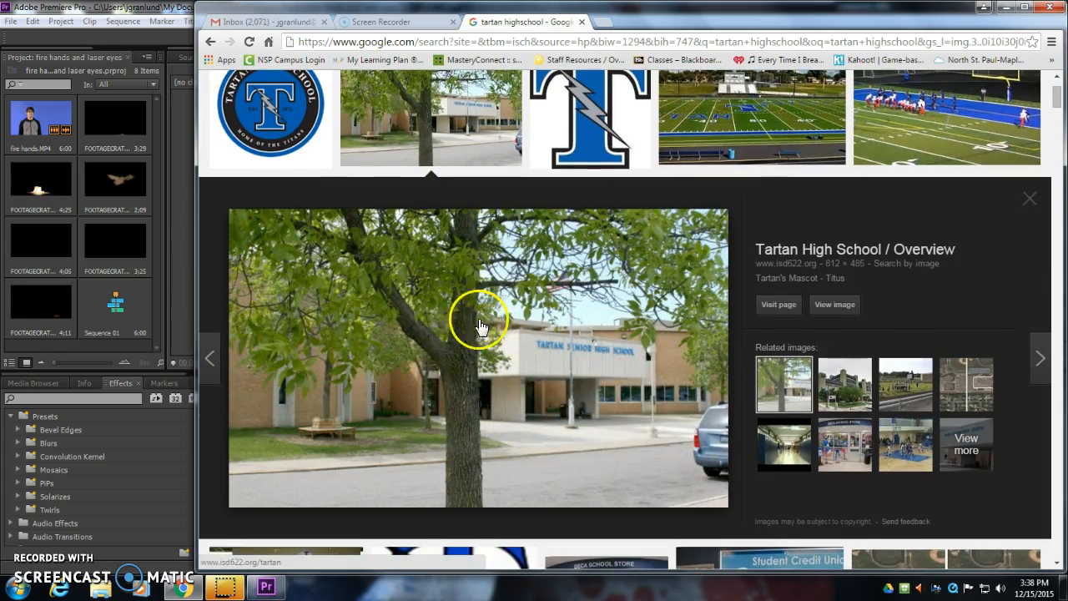
right_click(516, 367)
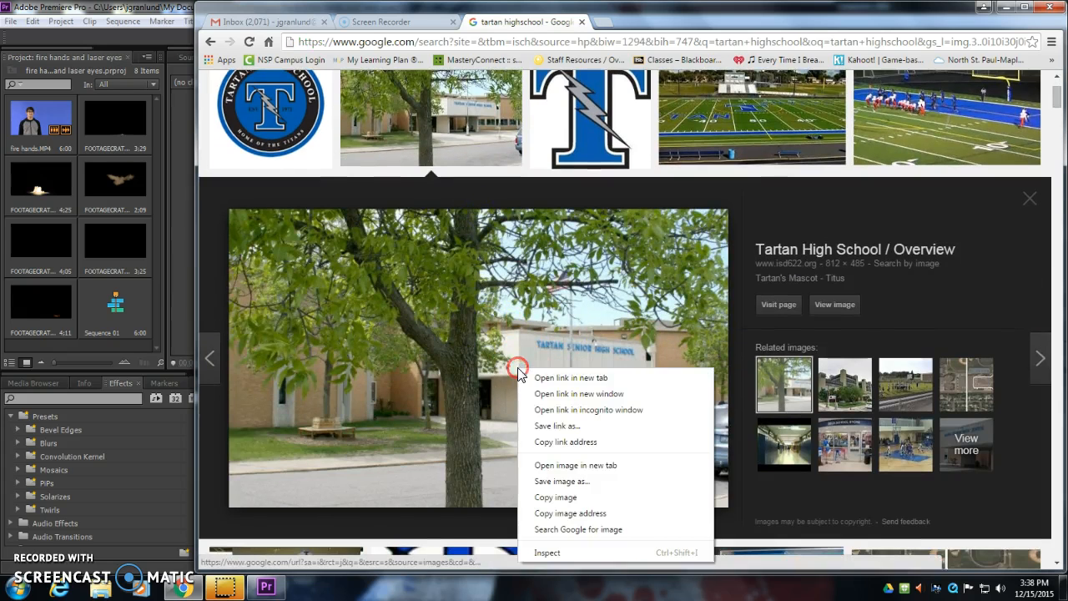
left_click(606, 481)
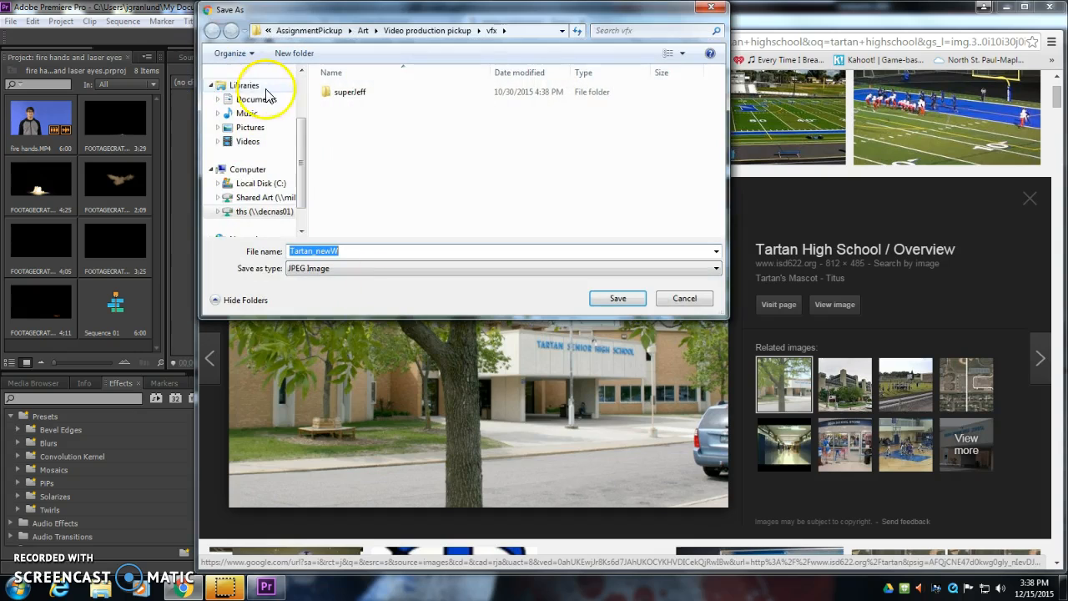
left_click_drag(307, 162, 303, 86)
left_click(259, 89)
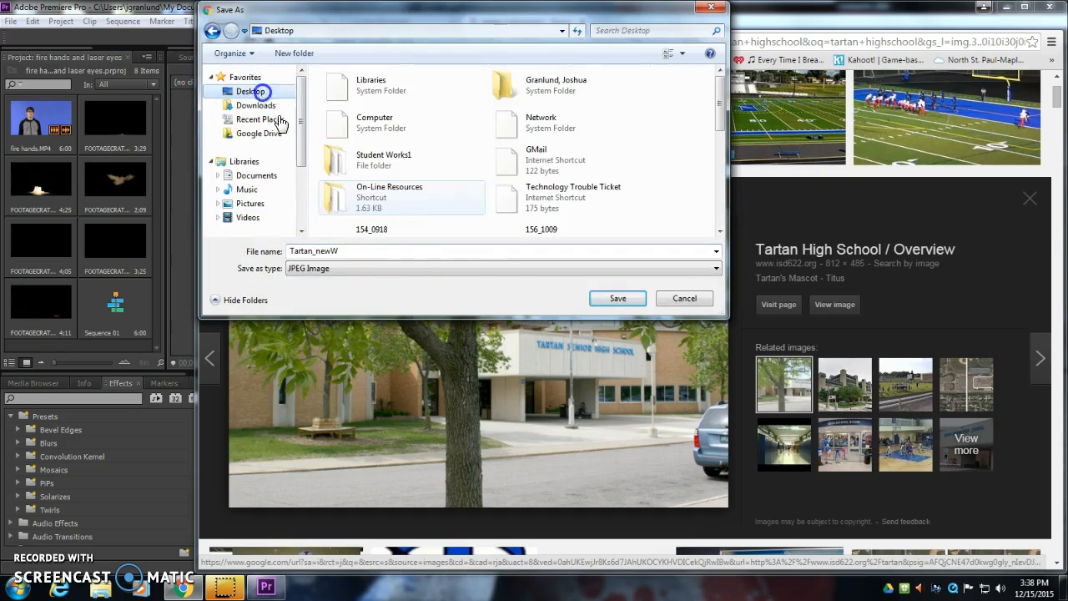
left_click(624, 300)
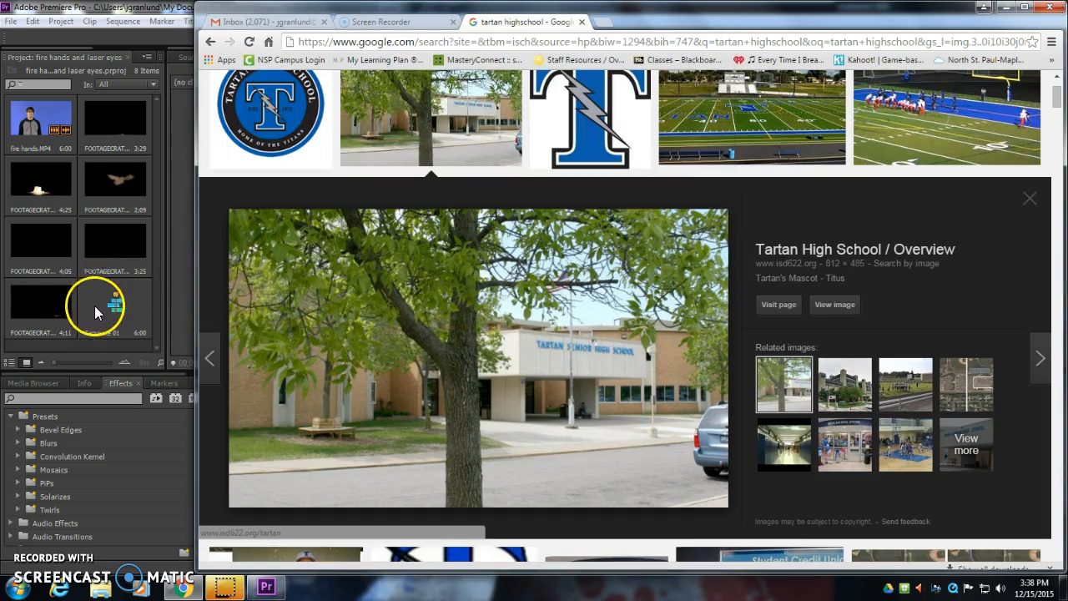
Switch back to Premiere Pro and import Tartan_newW.jpg from the Desktop into the project.
left_click(143, 10)
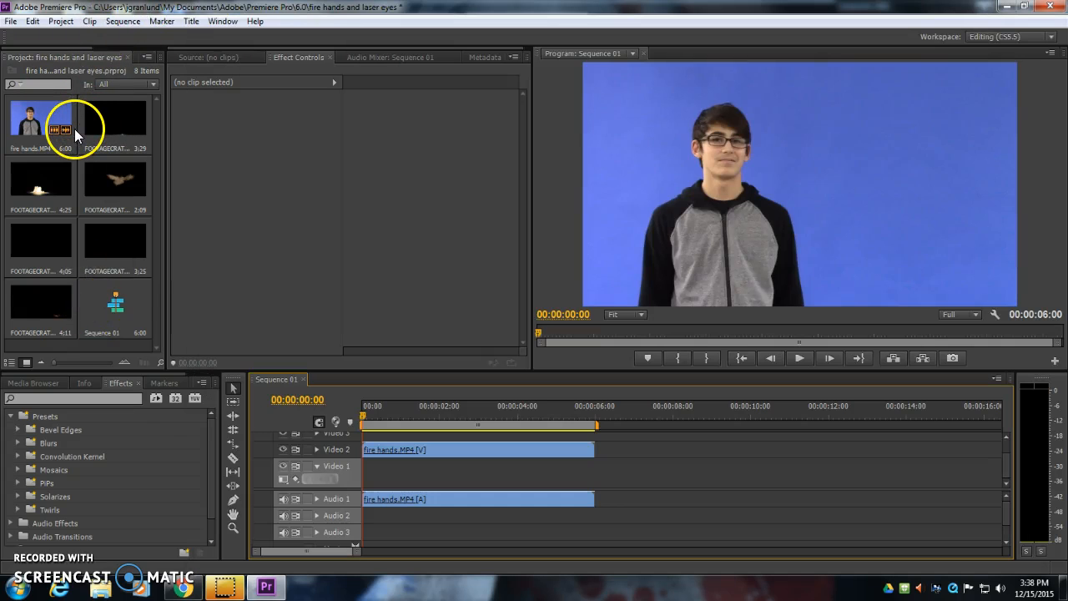
key("ctrl+i")
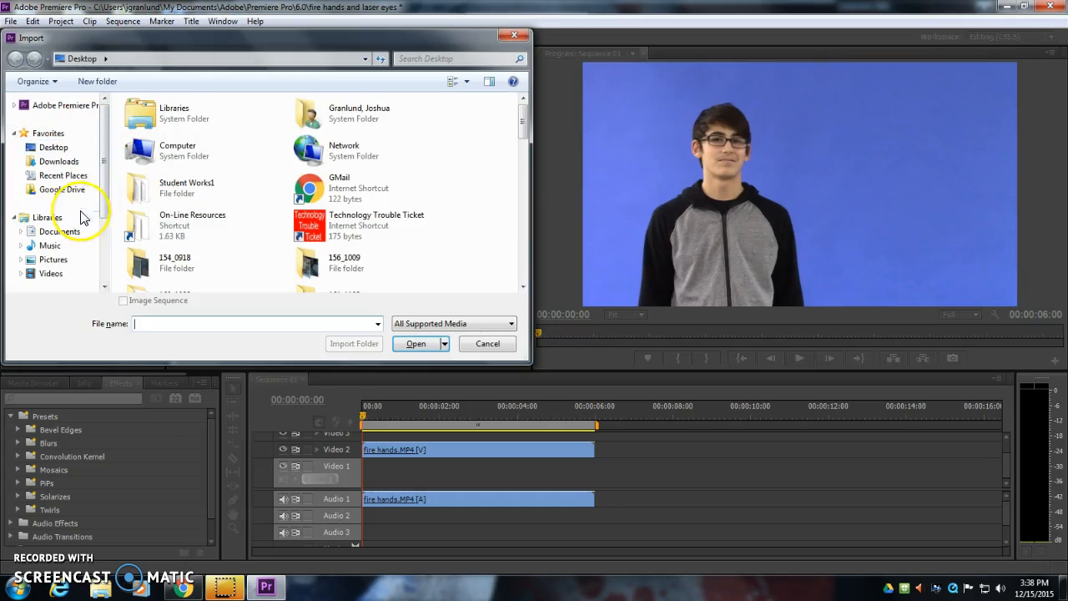
left_click(70, 152)
left_click(241, 327)
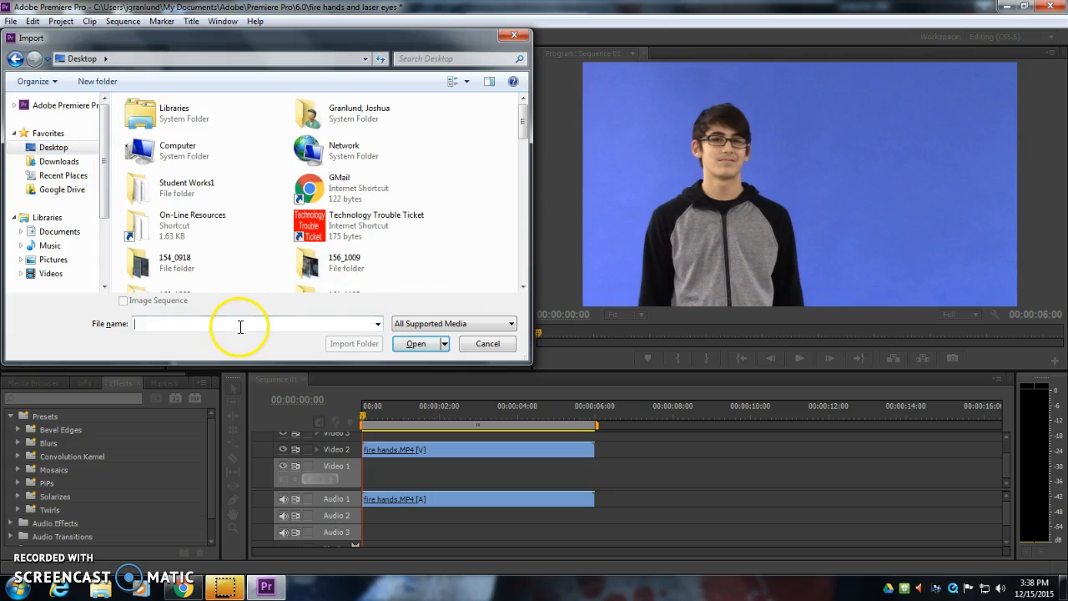
type("tar")
left_click(170, 350)
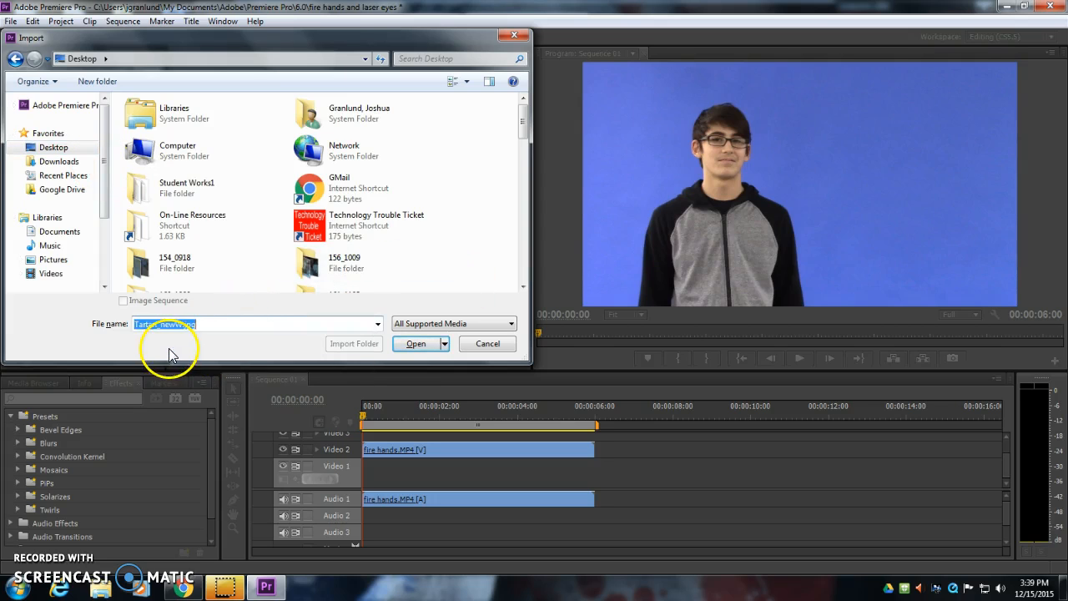
left_click(419, 343)
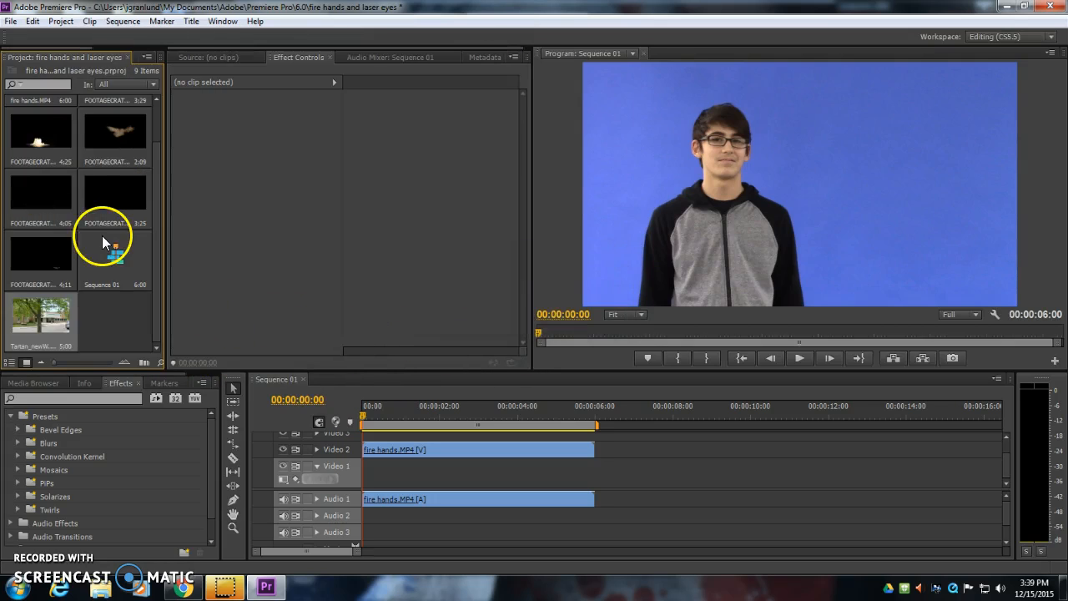
Place Tartan_newW.jpg at the start of the Video 1 track and extend it to the end of the fire hands clip.
left_click_drag(32, 318, 417, 475)
left_click_drag(551, 470, 590, 470)
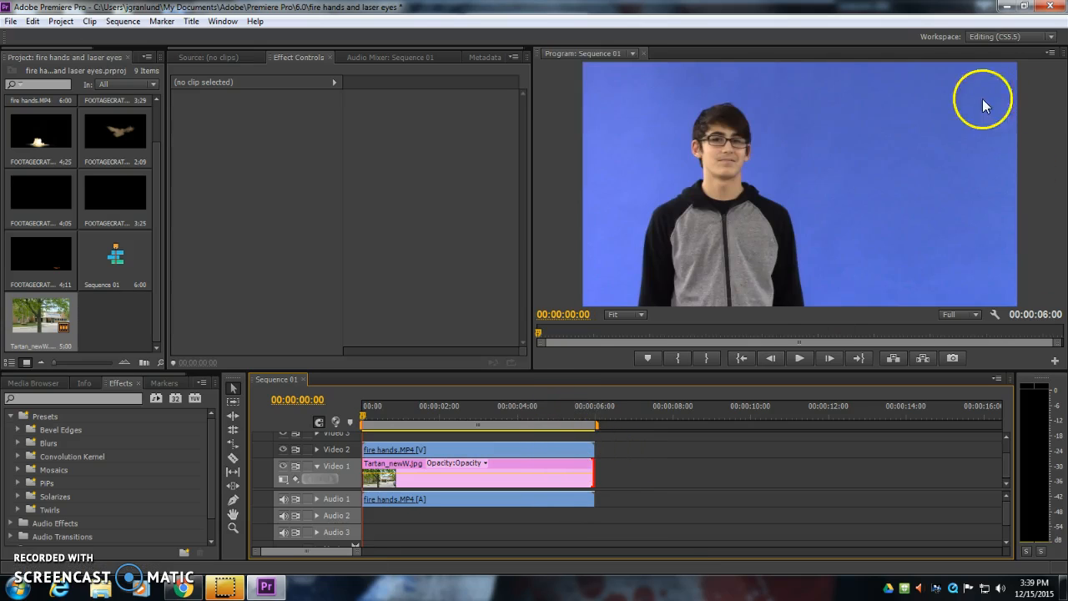
Search the effects for "key" and apply Blue Screen Key to the fire hands.MP4 clip on Video 2.
left_click(55, 395)
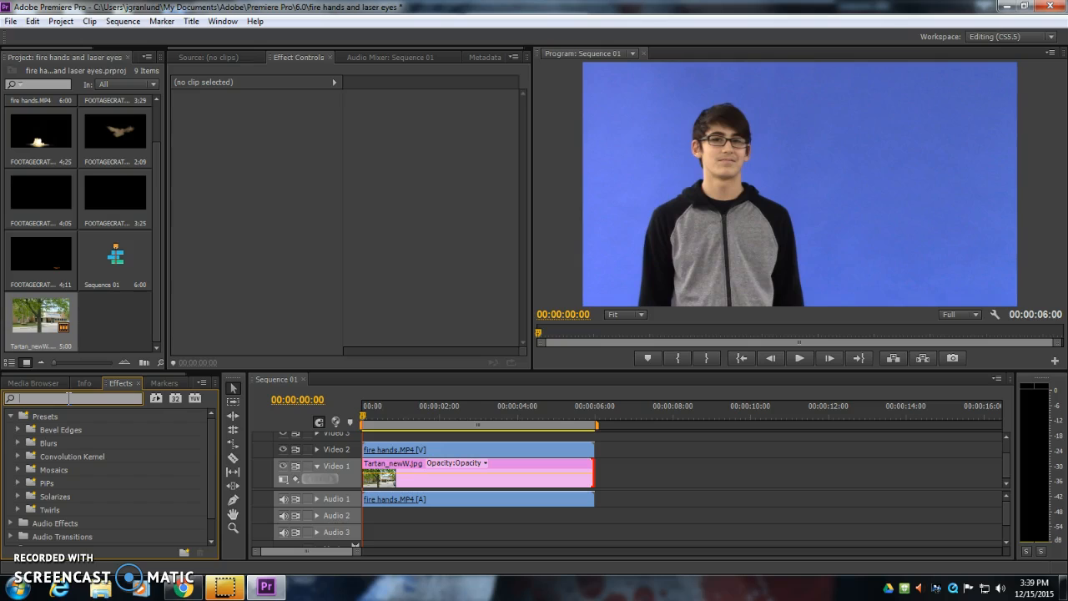
type("key")
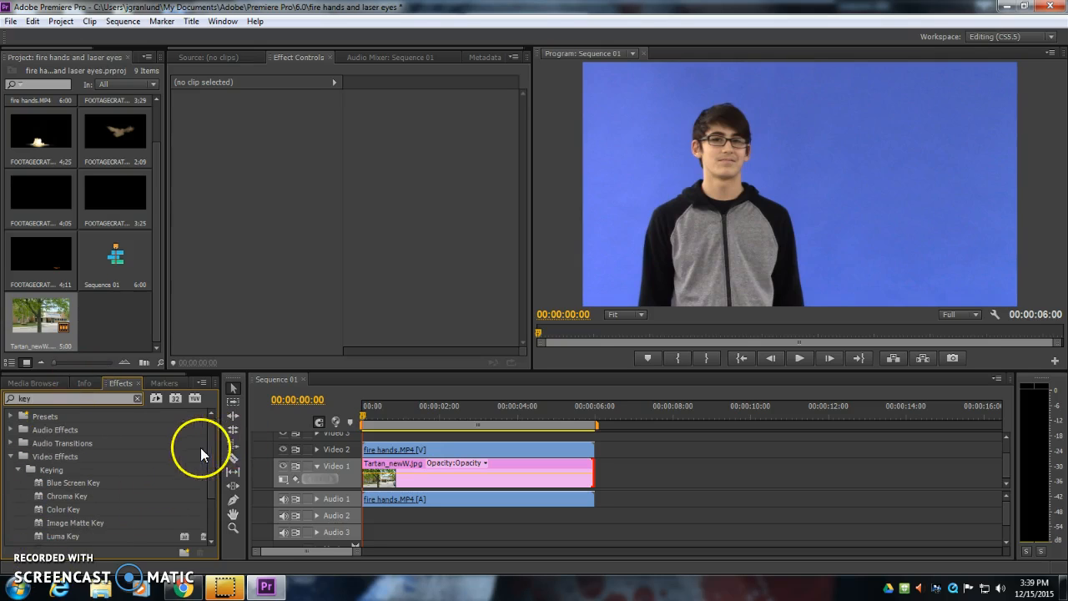
scroll(200, 457, "down", 1)
left_click_drag(54, 463, 483, 452)
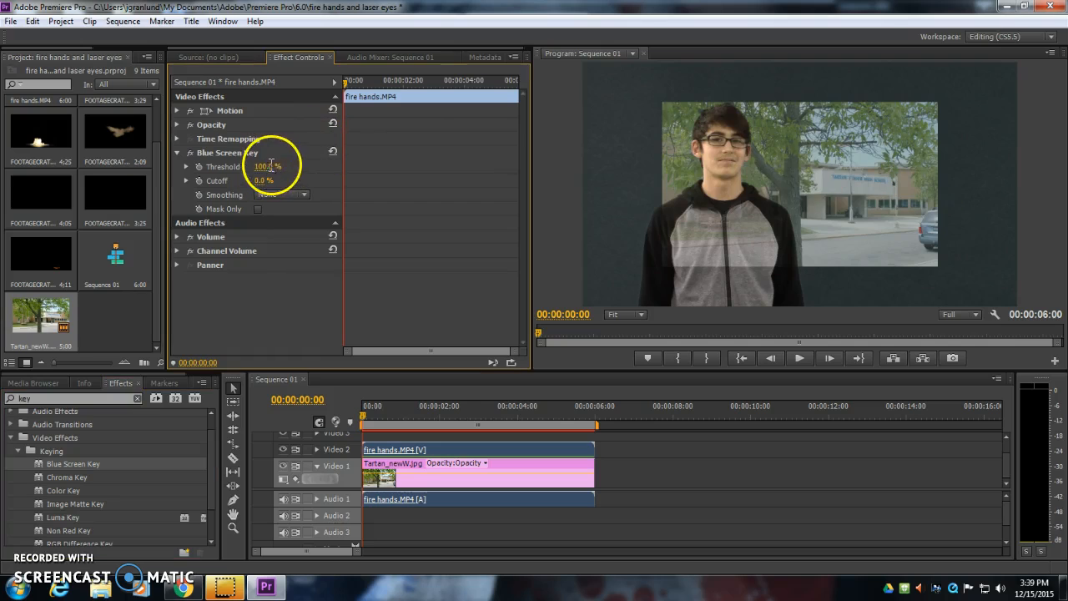
Set the fire hands clip's Blue Screen Key Threshold to 50% and Cutoff to 27%.
key("Return")
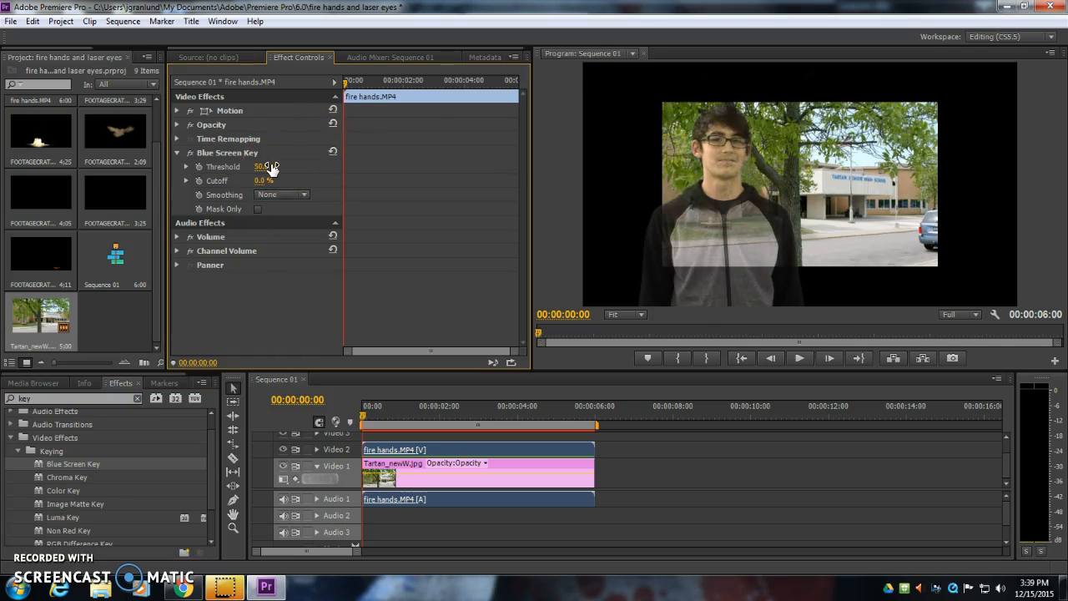
left_click(266, 180)
key("Return")
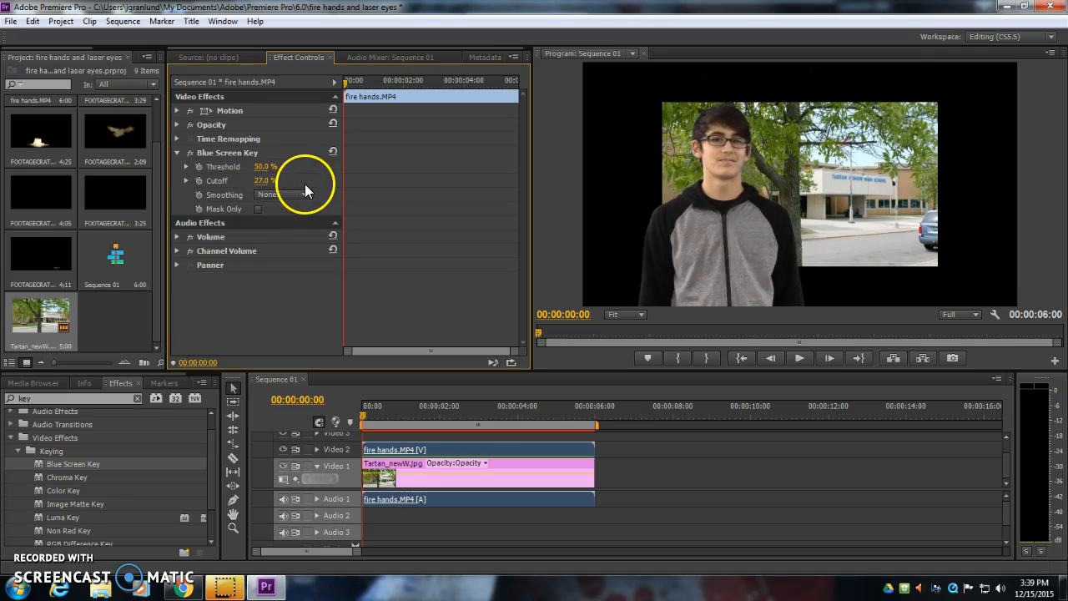
left_click(480, 450)
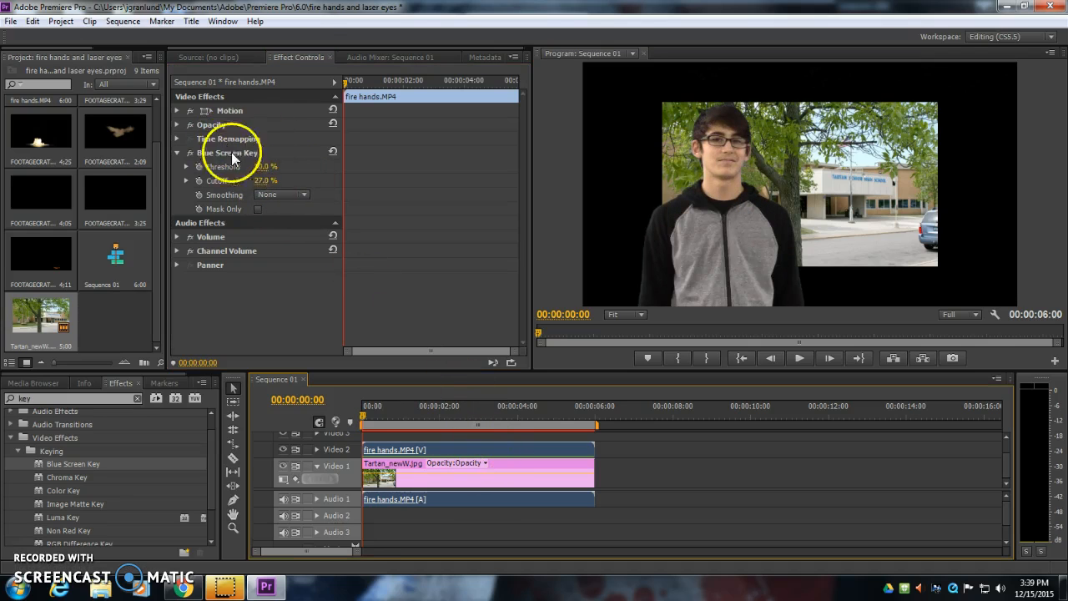
left_click(294, 57)
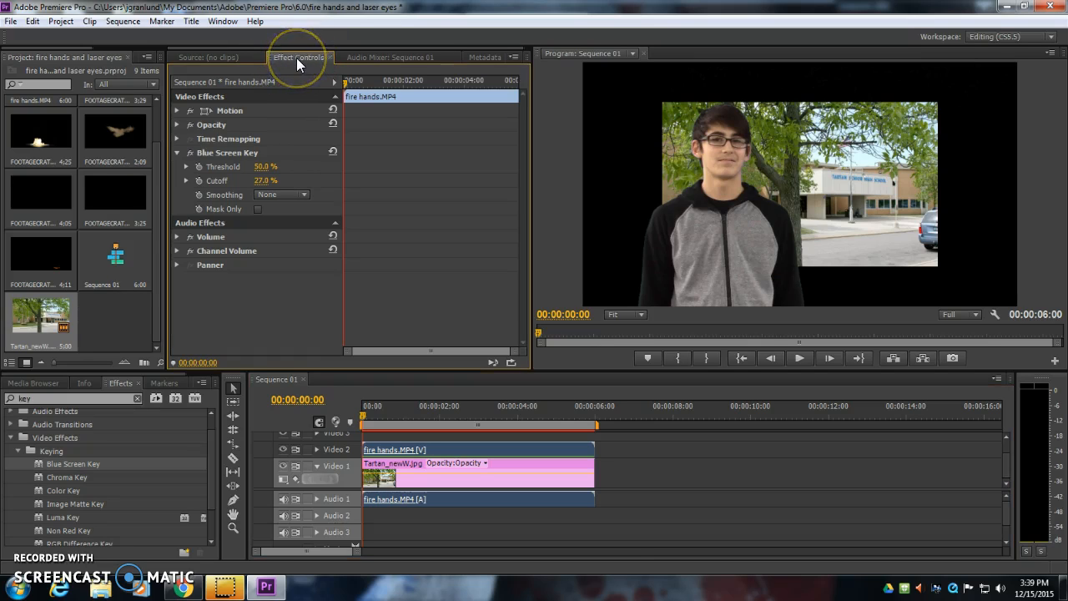
left_click(224, 22)
left_click(268, 144)
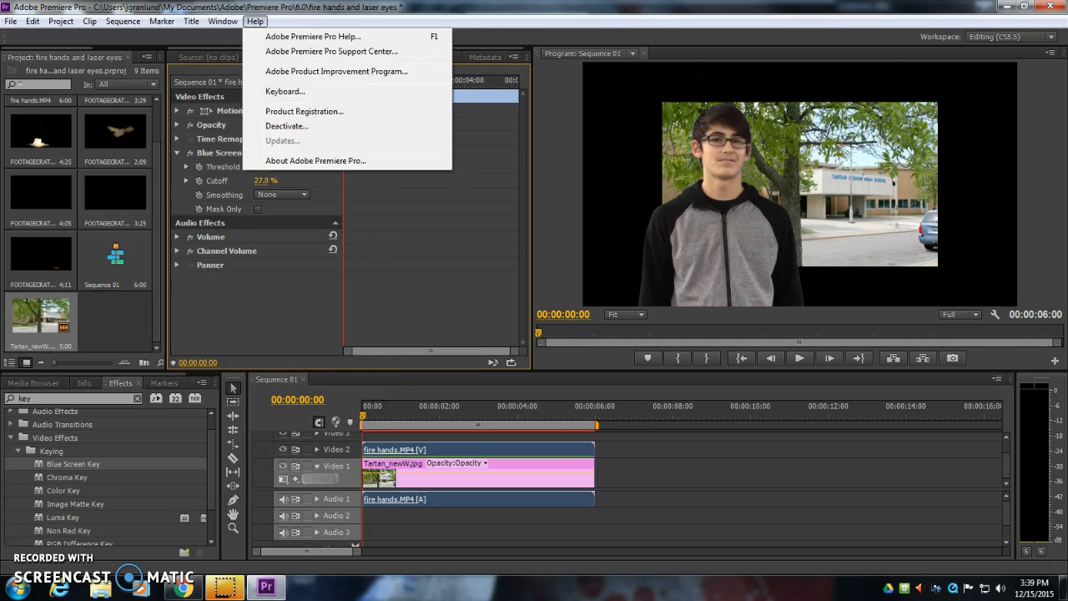
left_click(258, 22)
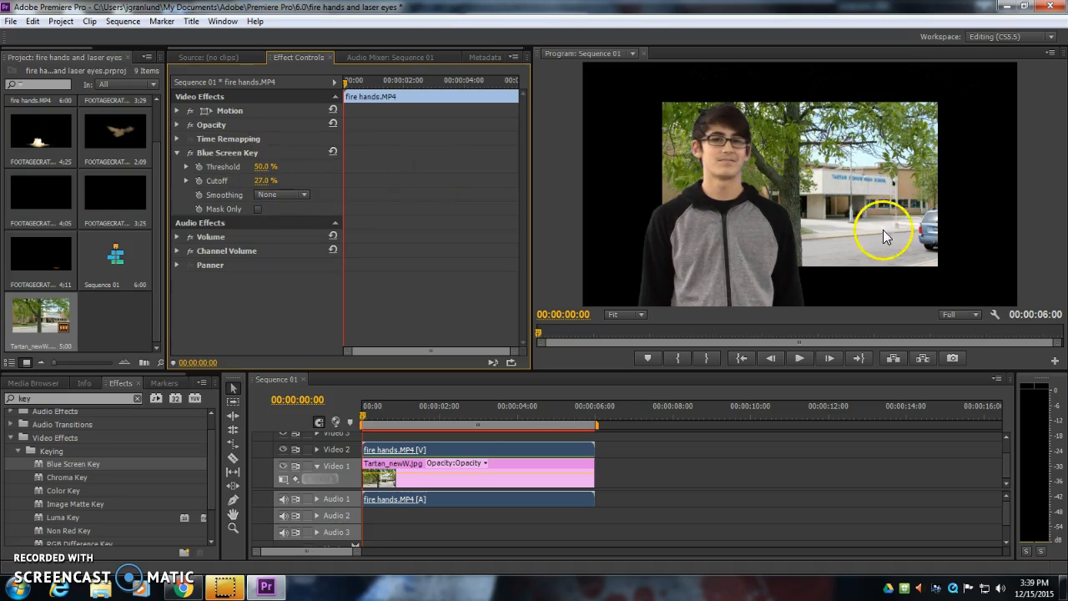
Scale the Tartan_newW.jpg background clip on Video 1 to 165 so it fills the frame.
left_click(529, 465)
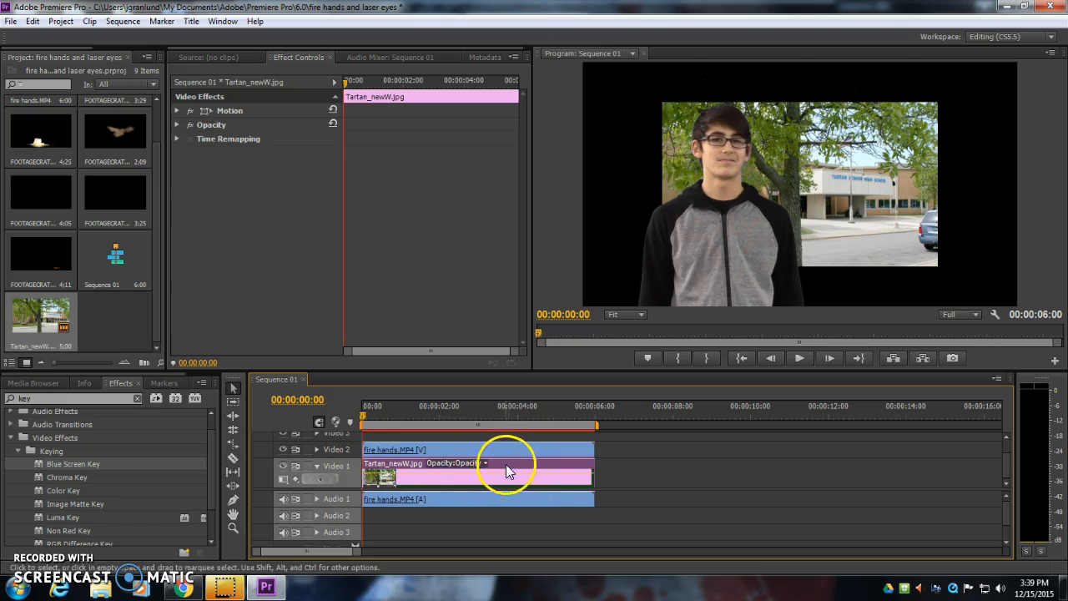
left_click(288, 59)
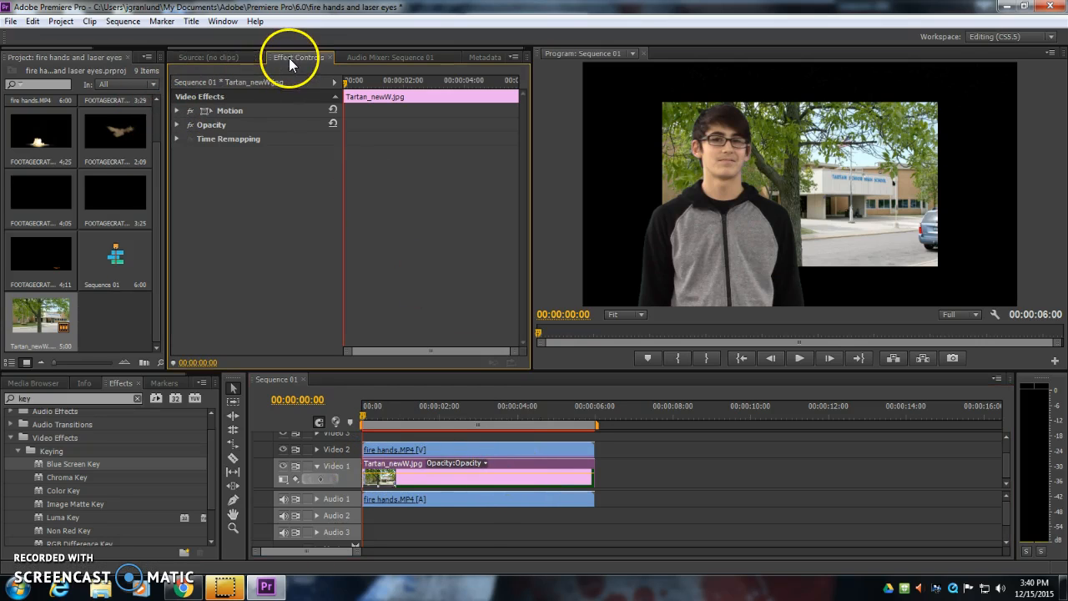
left_click(177, 110)
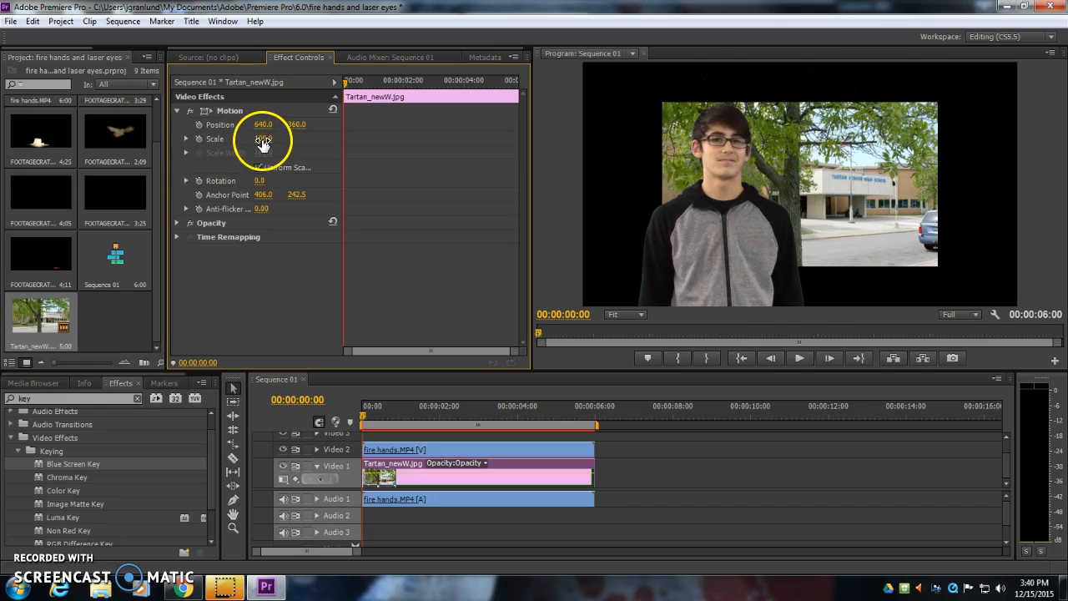
left_click_drag(263, 138, 333, 139)
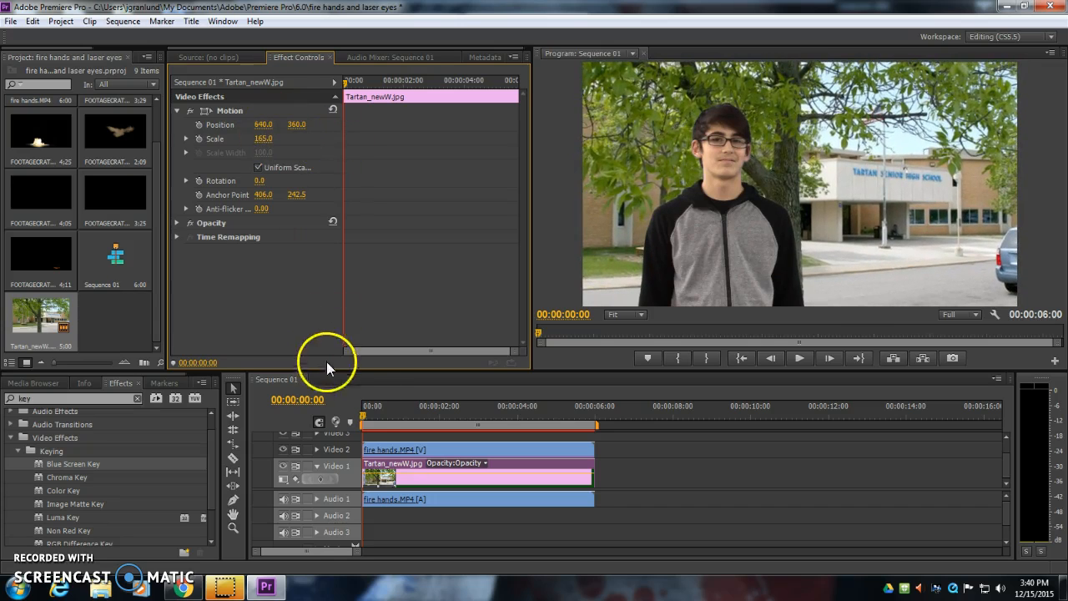
Move the sequence playhead to 00:00:02:20 and mark an Out point at 00;00;01;28 in the FOOTAGECRATE-SmallFire.mov source clip.
left_click_drag(364, 419, 465, 418)
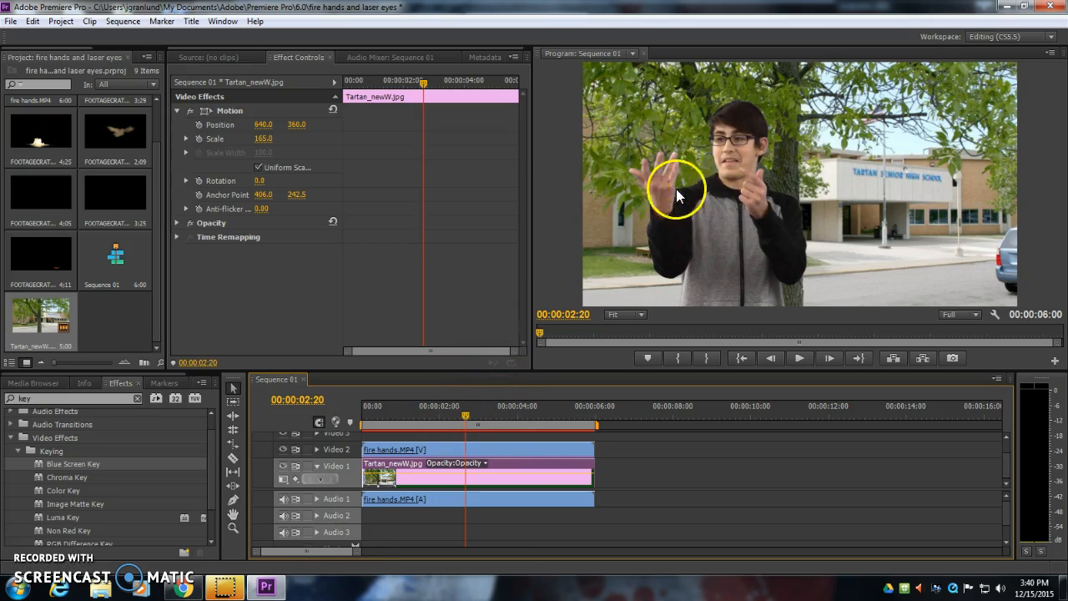
left_click(113, 329)
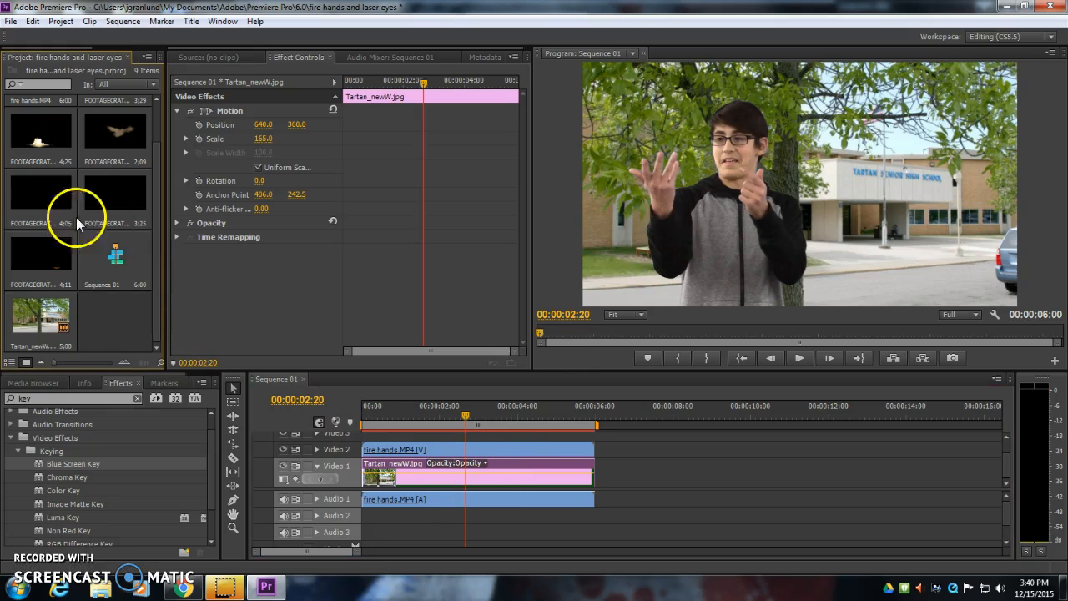
left_click(21, 273)
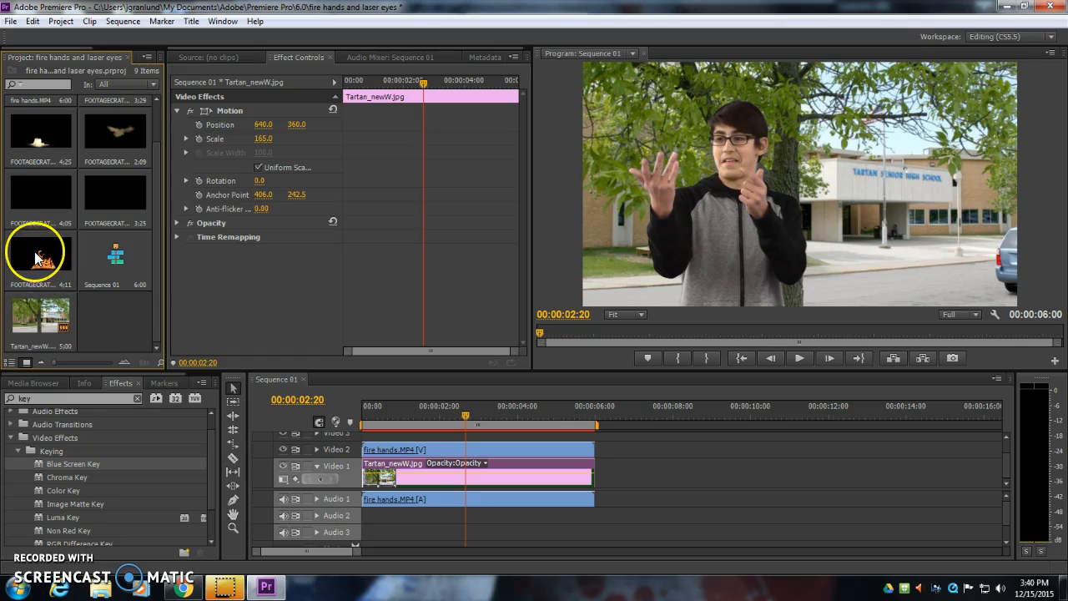
double_click(36, 258)
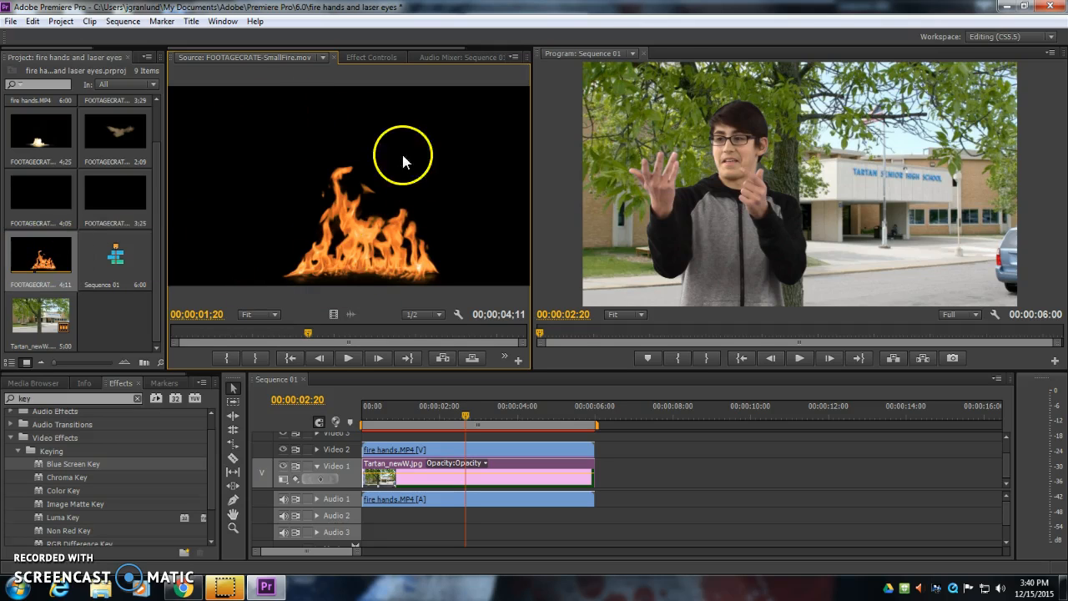
mouse_move(309, 333)
left_mouse_down()
mouse_move(152, 328)
mouse_move(348, 332)
mouse_move(325, 336)
left_mouse_up()
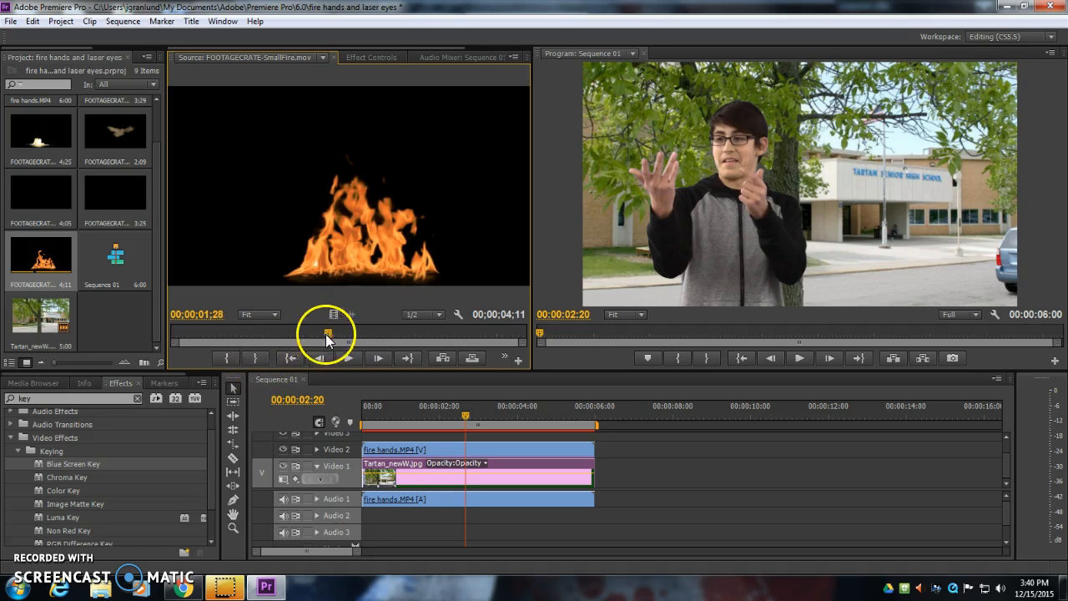
left_click(254, 359)
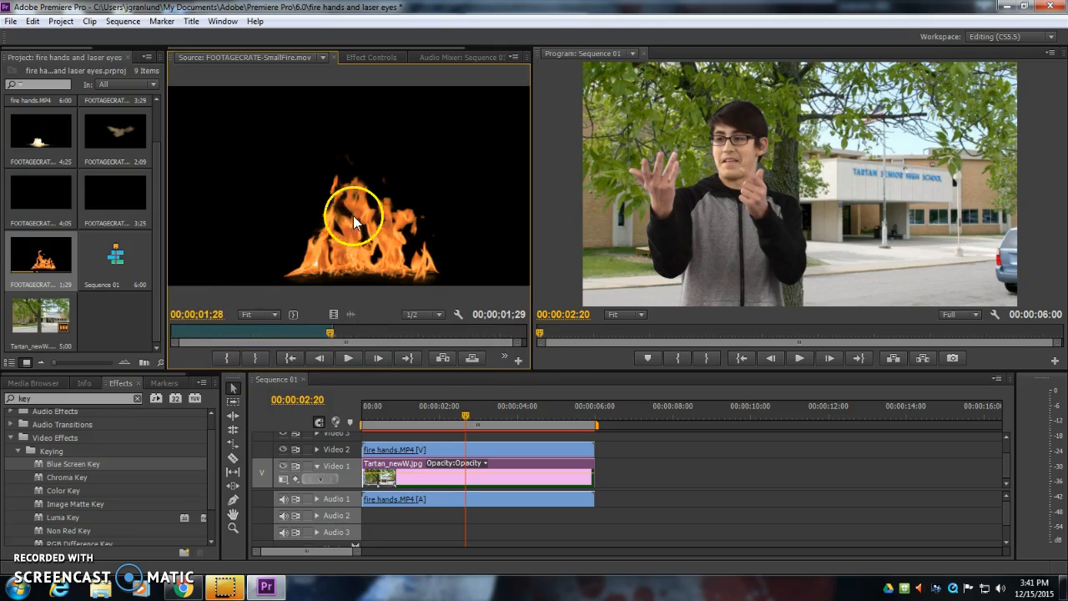
Place the FOOTAGECRATE-SmallFire.mov clip on Video 3 and align its start with the playhead at 00:00:02:04.
left_click_drag(575, 371, 577, 321)
left_click_drag(495, 355, 448, 369)
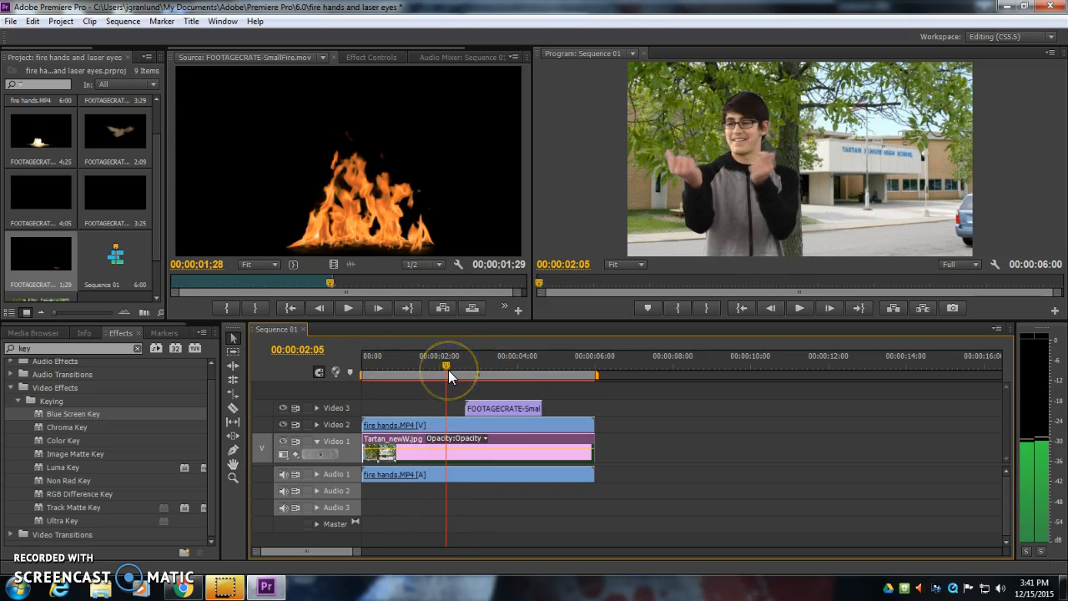
left_click(506, 408)
mouse_move(445, 368)
left_mouse_down()
mouse_move(418, 367)
mouse_move(445, 366)
left_mouse_up()
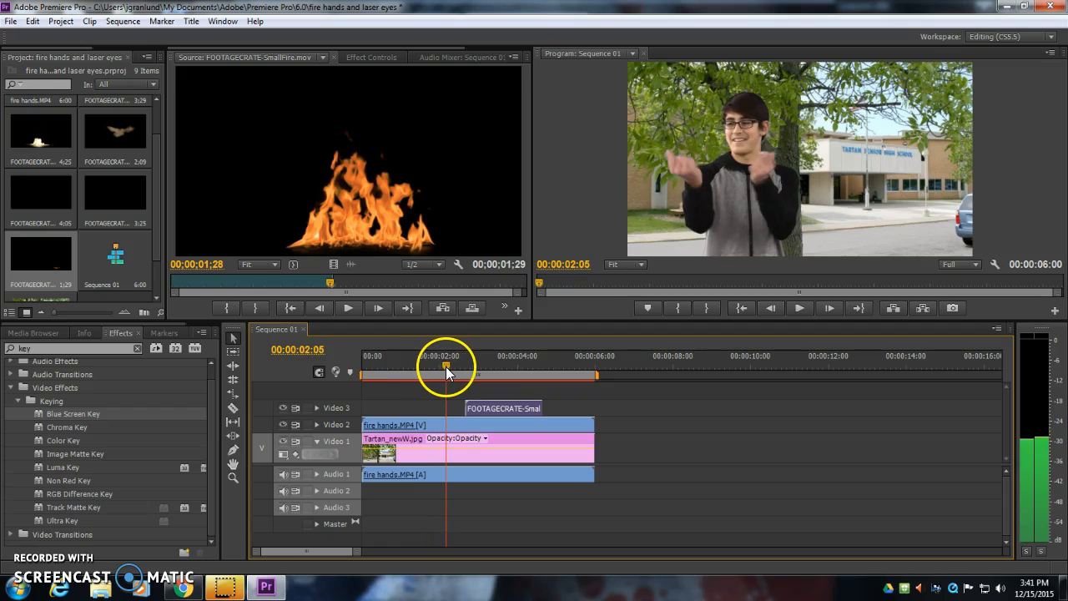
left_click_drag(511, 408, 493, 415)
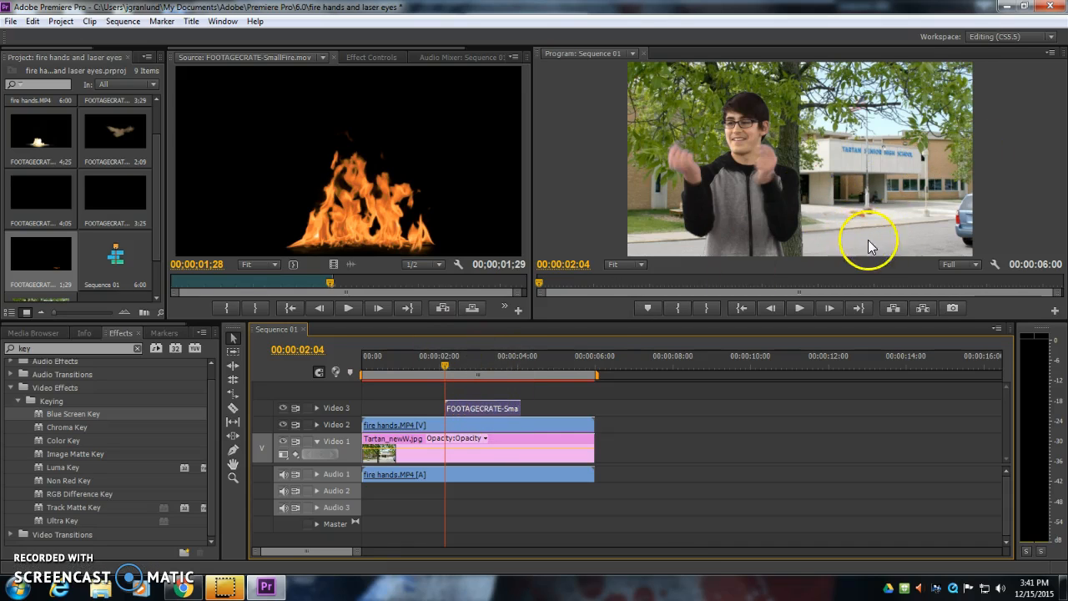
Show the small fire clip's Motion settings and shift the clip slightly earlier on Video 3 so flames show at 00:00:02:04.
left_click(474, 409)
left_click(367, 58)
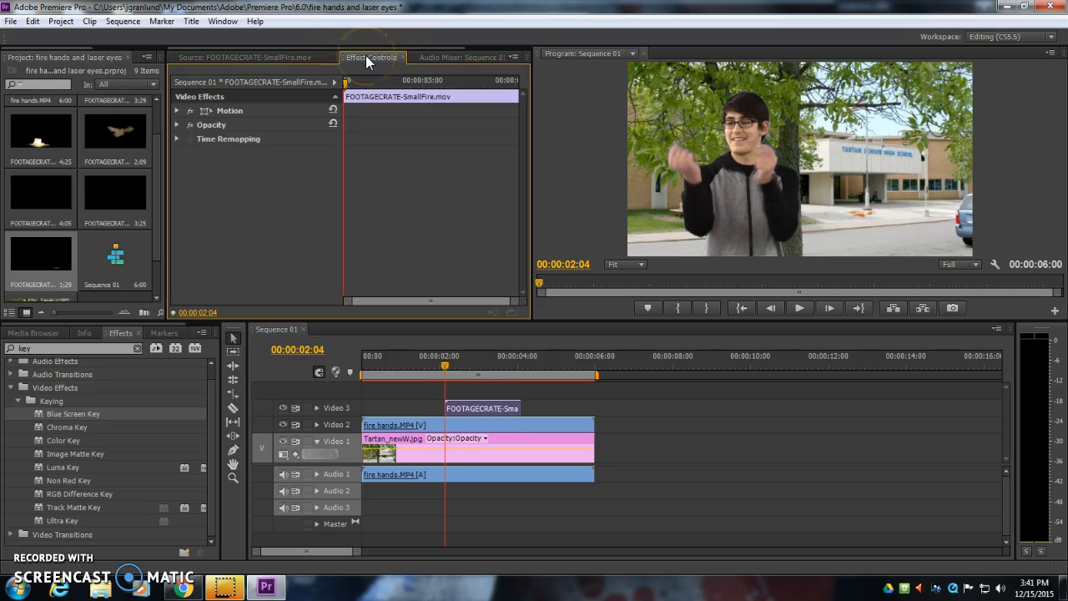
left_click(177, 111)
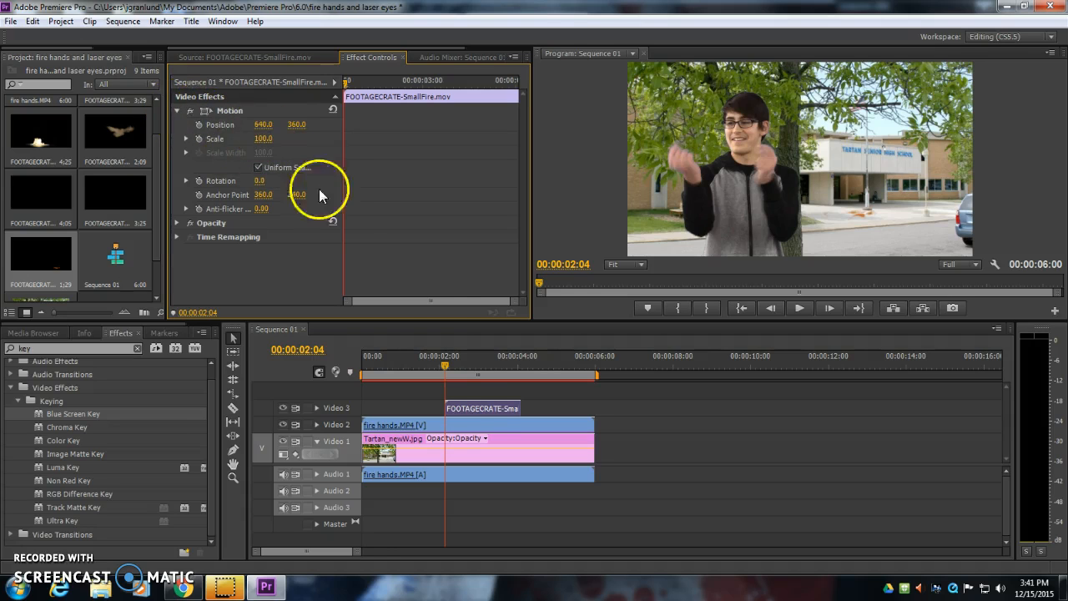
left_click_drag(476, 408, 464, 407)
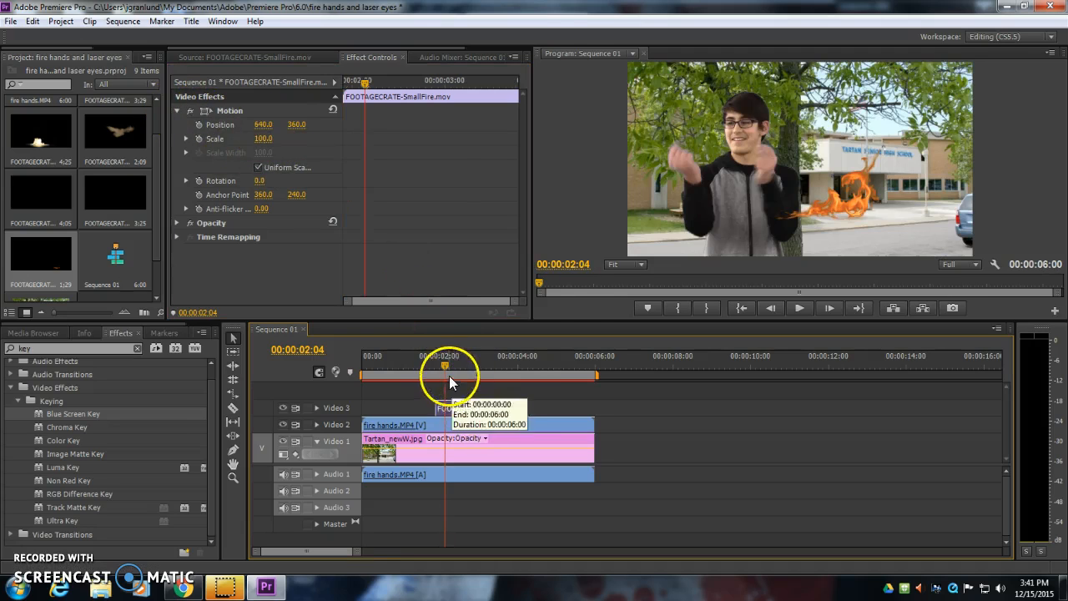
Scale the small fire clip to 50 and place its flames over the actor's hand on the side away from the school.
left_click(227, 112)
left_click_drag(856, 190, 699, 135)
left_click_drag(263, 140, 226, 125)
left_click_drag(653, 125, 671, 147)
left_click(266, 139)
type("50")
key("Return")
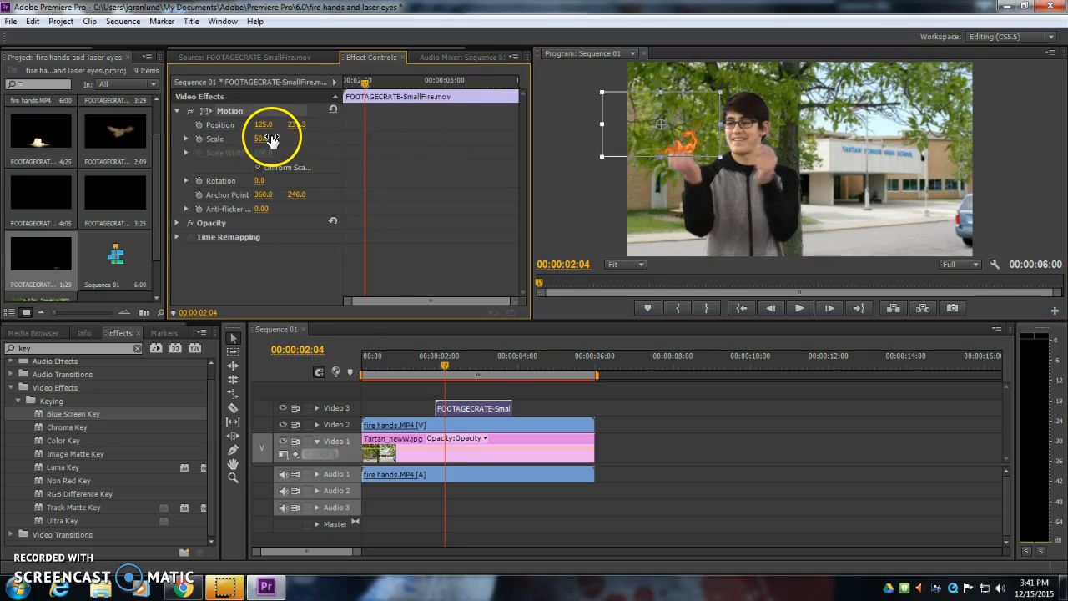
Advance the playhead to 00:00:02:13 and move the small fire clip to position 186.9, 223.9 so it sits on the open palm.
left_click_drag(681, 143, 682, 145)
left_click_drag(449, 359, 457, 365)
left_click_drag(663, 154, 689, 142)
mouse_move(456, 365)
left_mouse_down()
mouse_move(487, 370)
mouse_move(438, 372)
mouse_move(455, 369)
left_mouse_up()
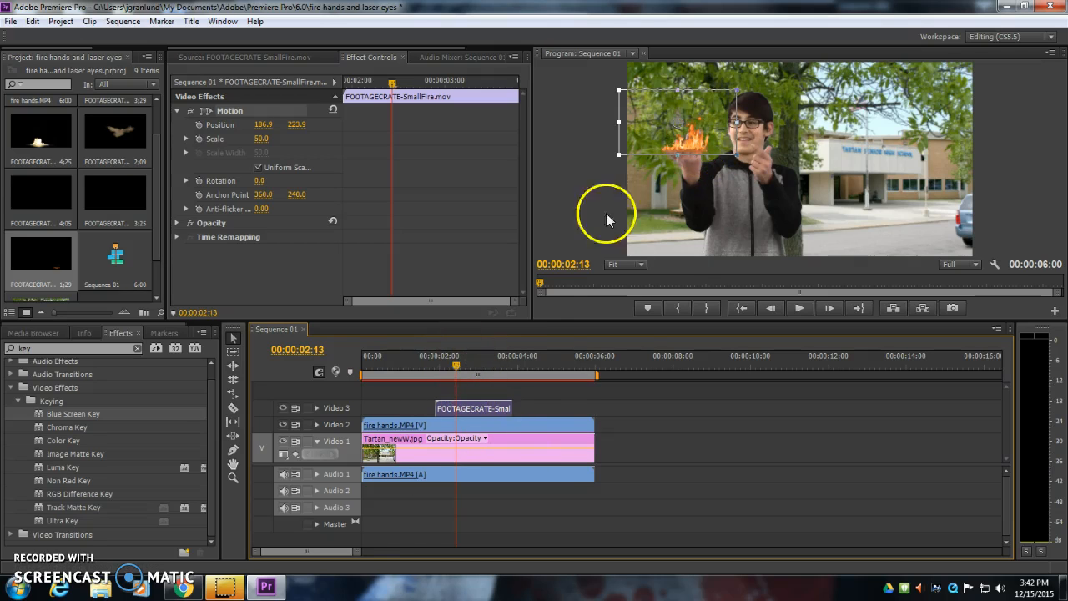
Try the Linear Dodge (Add) blend mode, then set the fire clip to Screen and raise it to position 186.9, 214.0.
left_click(177, 224)
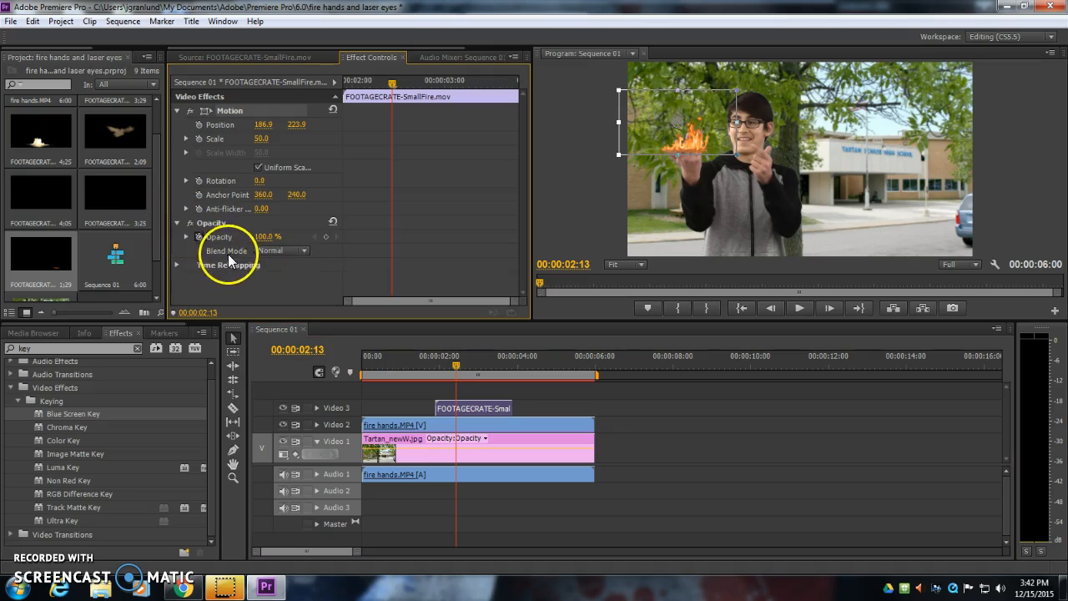
left_click(291, 252)
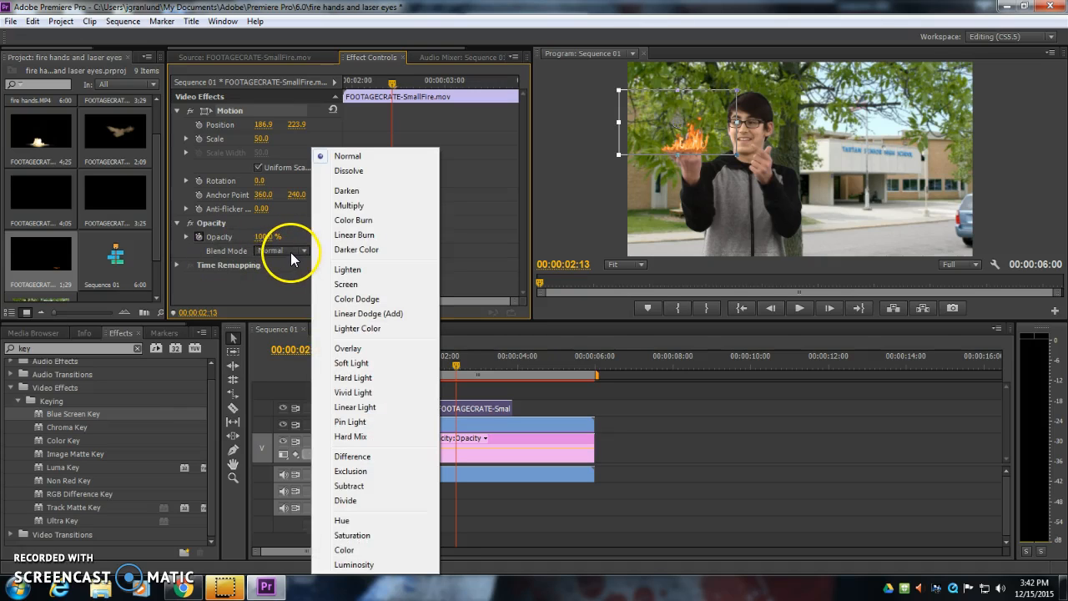
left_click(367, 314)
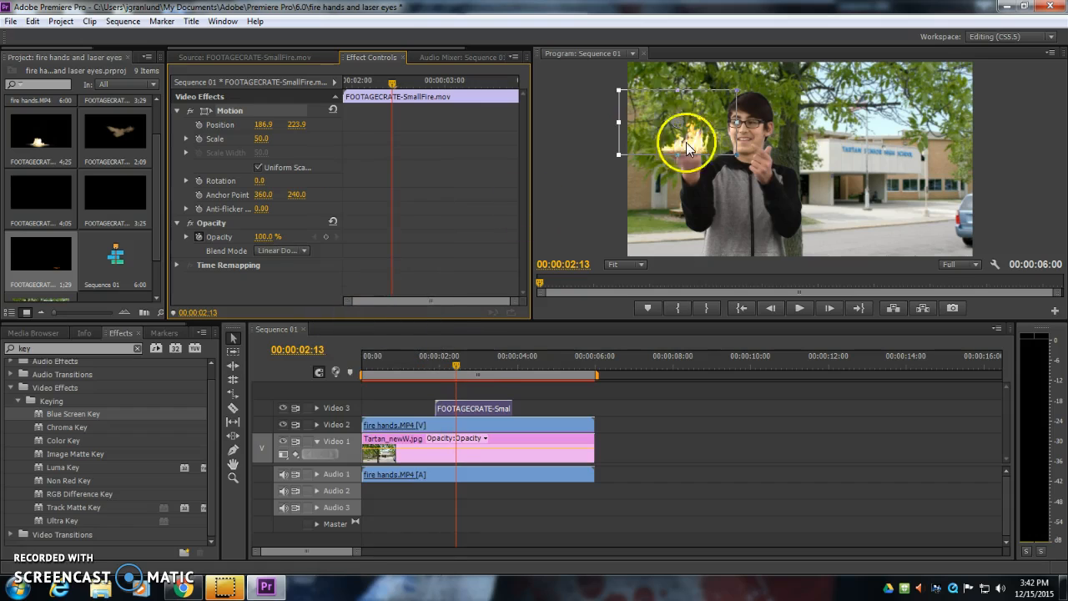
left_click(283, 250)
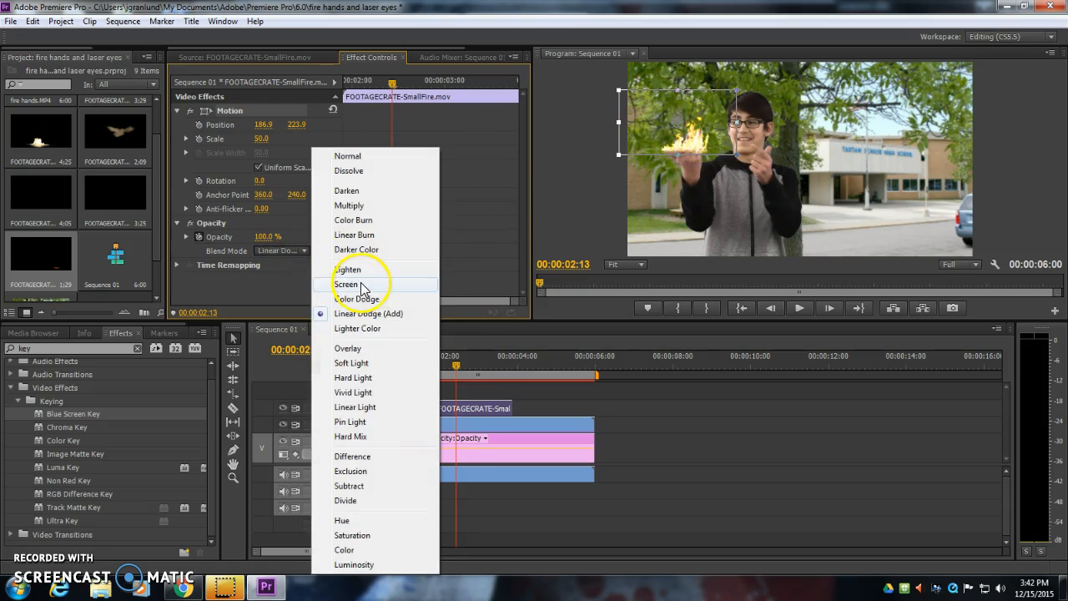
left_click(362, 285)
left_click_drag(715, 144, 713, 138)
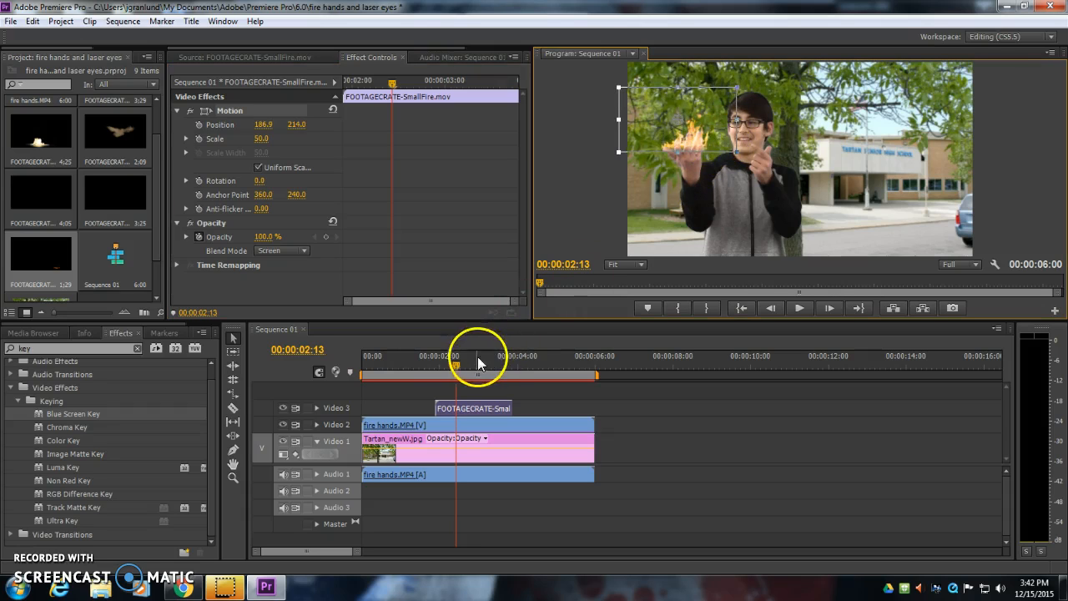
Save the project and, with the playhead at 00:00:02:16, adjust the small fire clip's position to 196.8, 206.6.
mouse_move(451, 364)
left_mouse_down()
mouse_move(478, 369)
mouse_move(448, 374)
mouse_move(505, 370)
mouse_move(460, 369)
left_mouse_up()
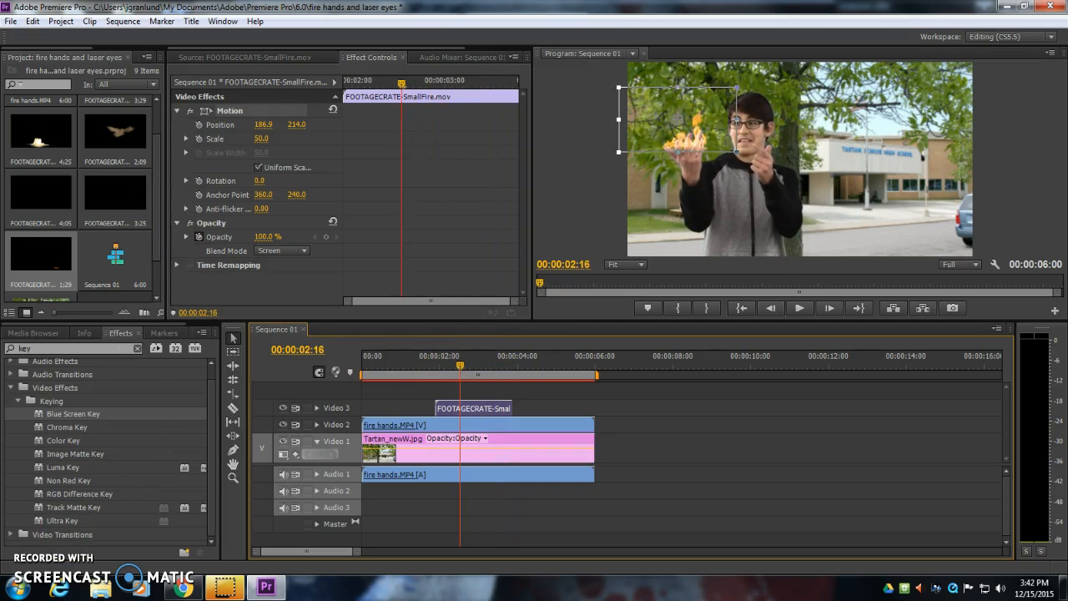
left_click(8, 23)
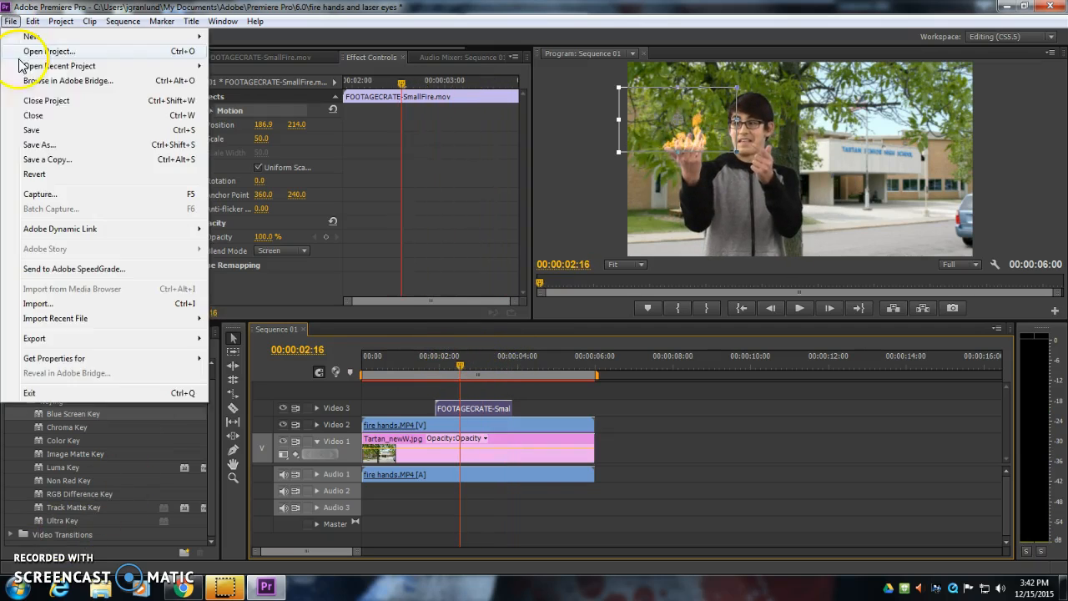
left_click(56, 136)
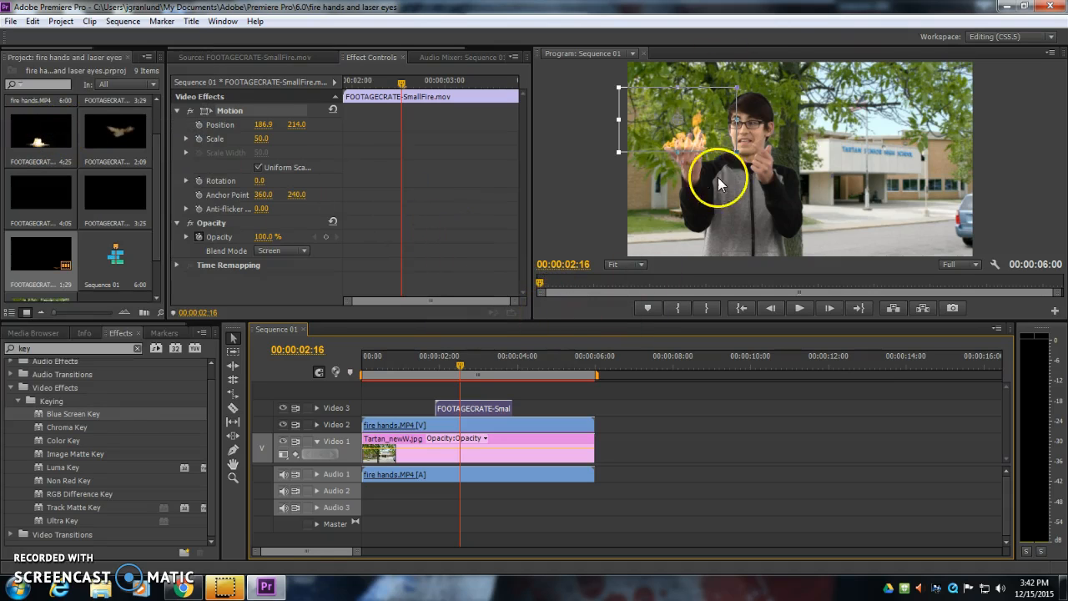
left_click(694, 144)
mouse_move(695, 144)
left_mouse_down()
mouse_move(683, 149)
mouse_move(714, 152)
mouse_move(696, 158)
mouse_move(697, 142)
left_mouse_up()
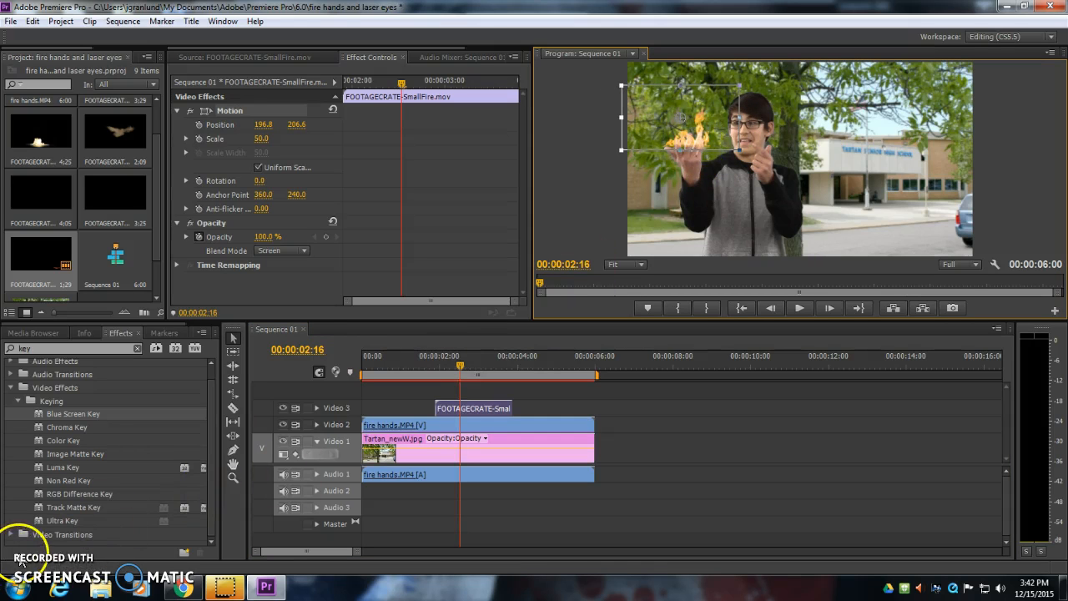